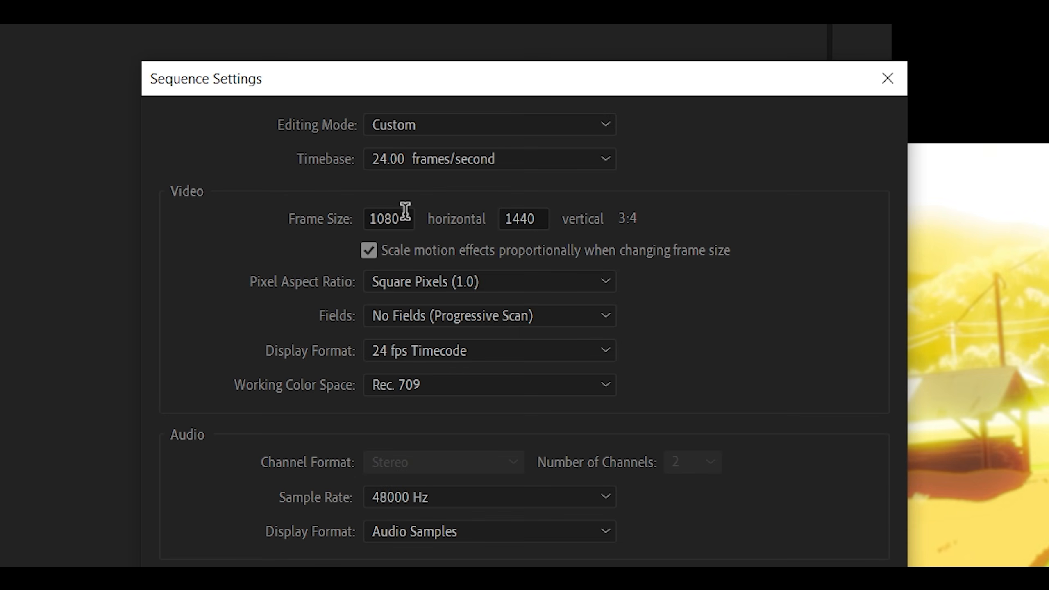
# Check the sequence's horizontal and vertical frame size values in the sequence settings.
pyautogui.doubleClick(402, 212)
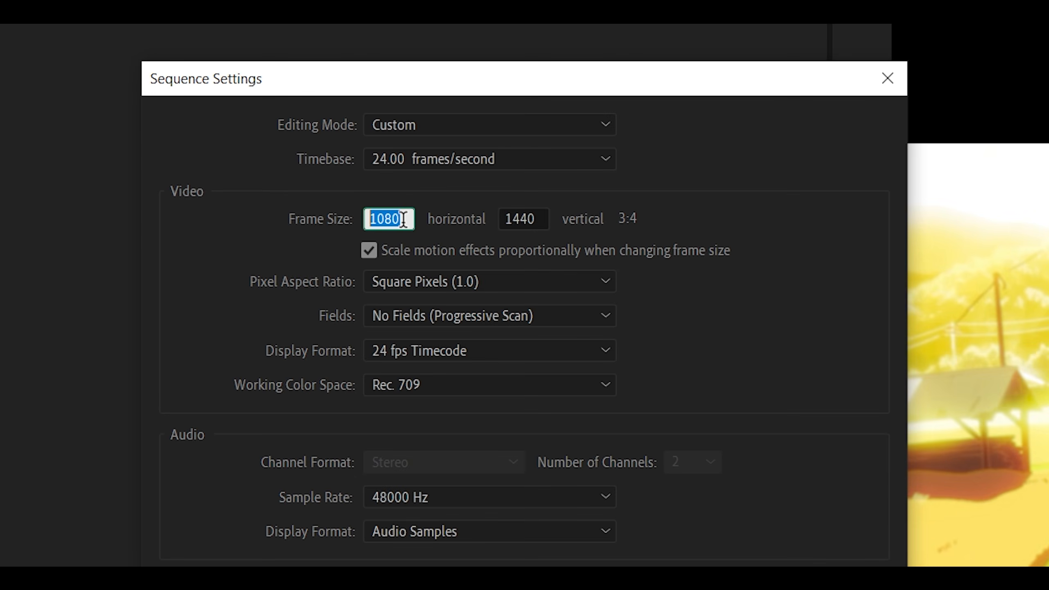
pyautogui.click(404, 219)
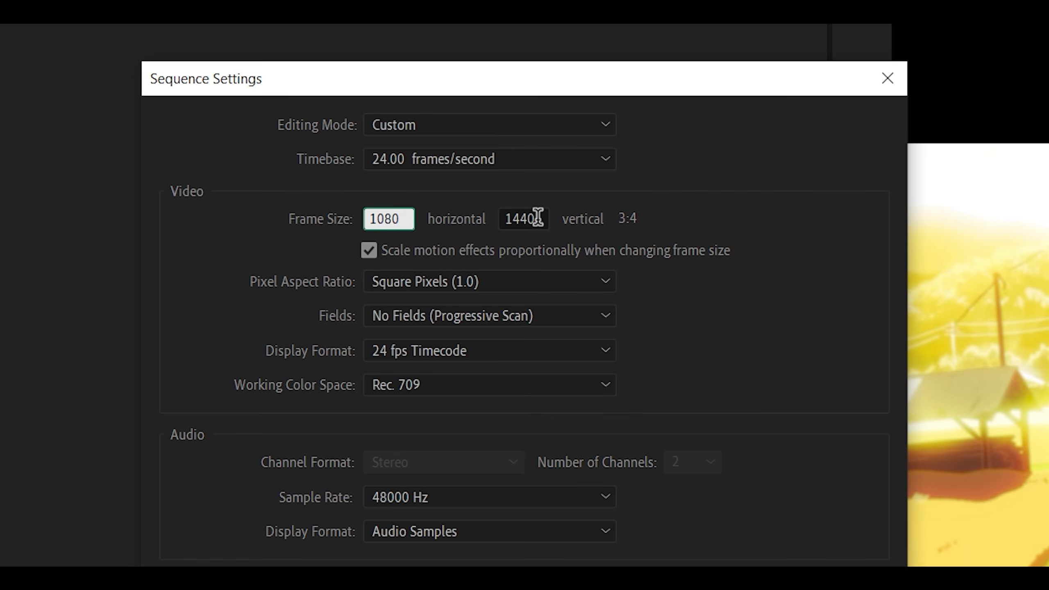
pyautogui.moveTo(537, 217); pyautogui.dragTo(504, 216)
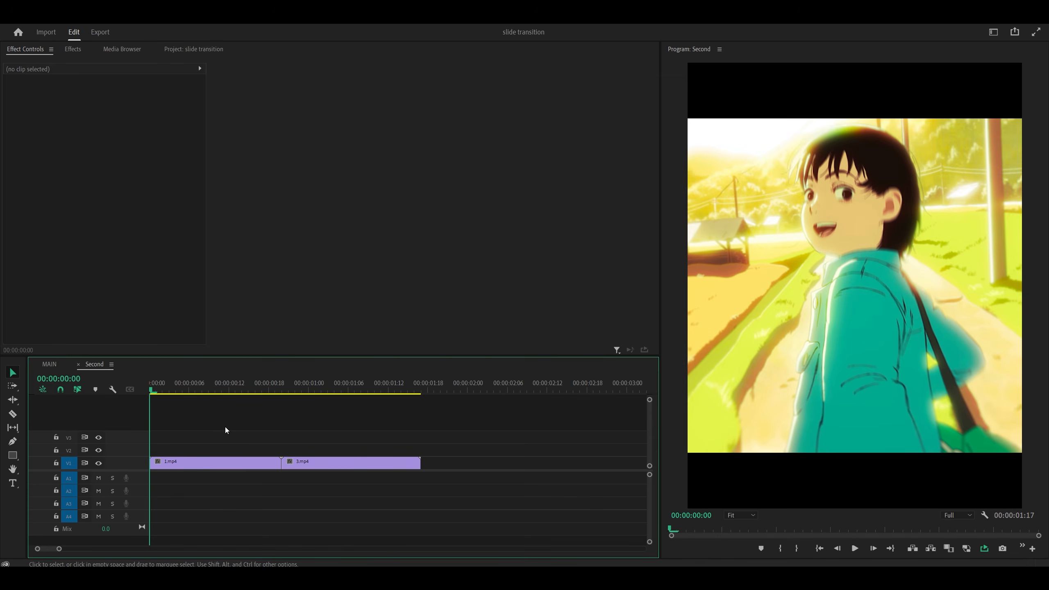
# Try adjusting the built-in Motion position and scale of the clip 1.mp4.
pyautogui.click(217, 462)
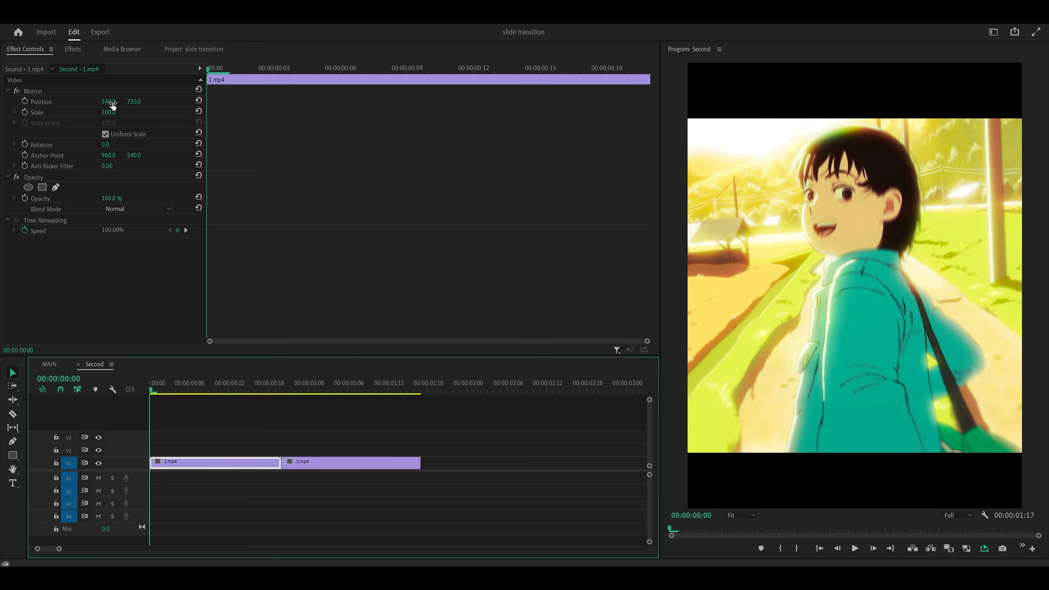
pyautogui.moveTo(111, 105); pyautogui.dragTo(320, 105)
pyautogui.hotkey('ctrl', 'z')
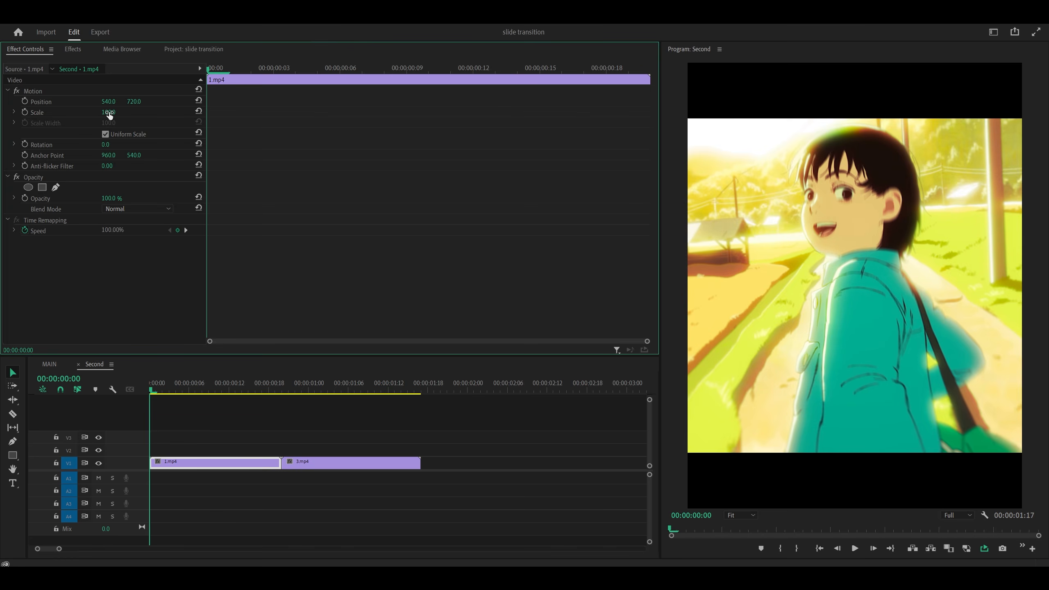
pyautogui.moveTo(108, 112); pyautogui.dragTo(426, 101)
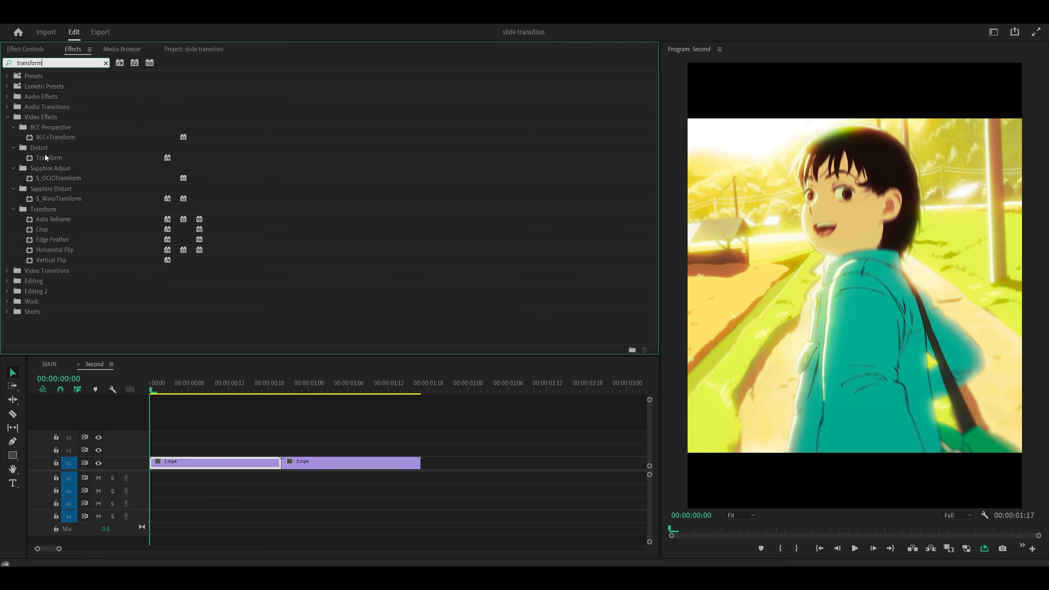
# Apply the Distort Transform effect to the clip 1.mp4 and set the effect's scale to 134.
pyautogui.moveTo(51, 157); pyautogui.dragTo(182, 467)
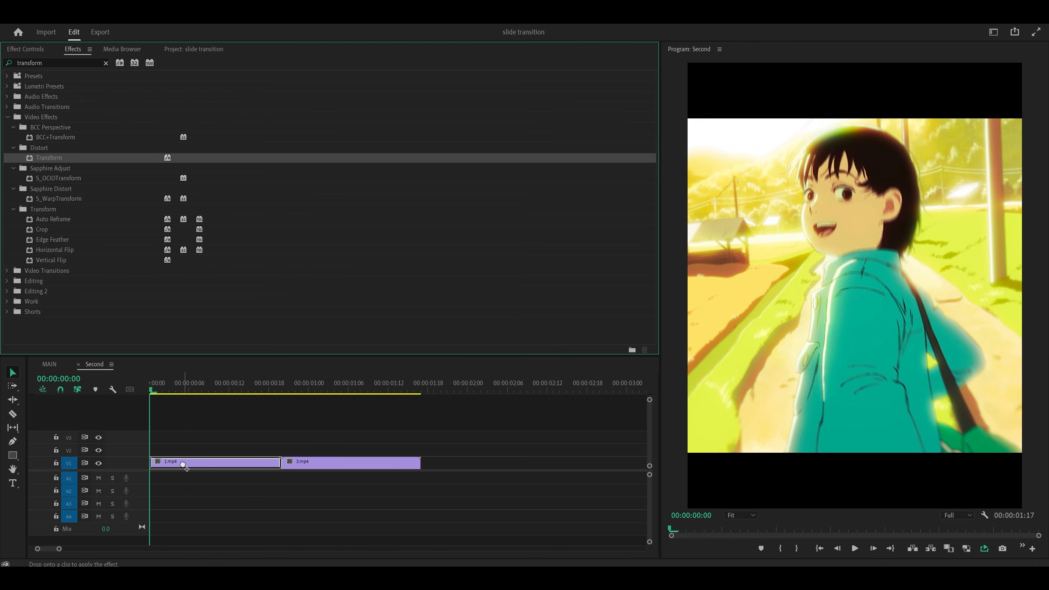
pyautogui.moveTo(184, 465); pyautogui.dragTo(184, 464)
pyautogui.click(46, 231)
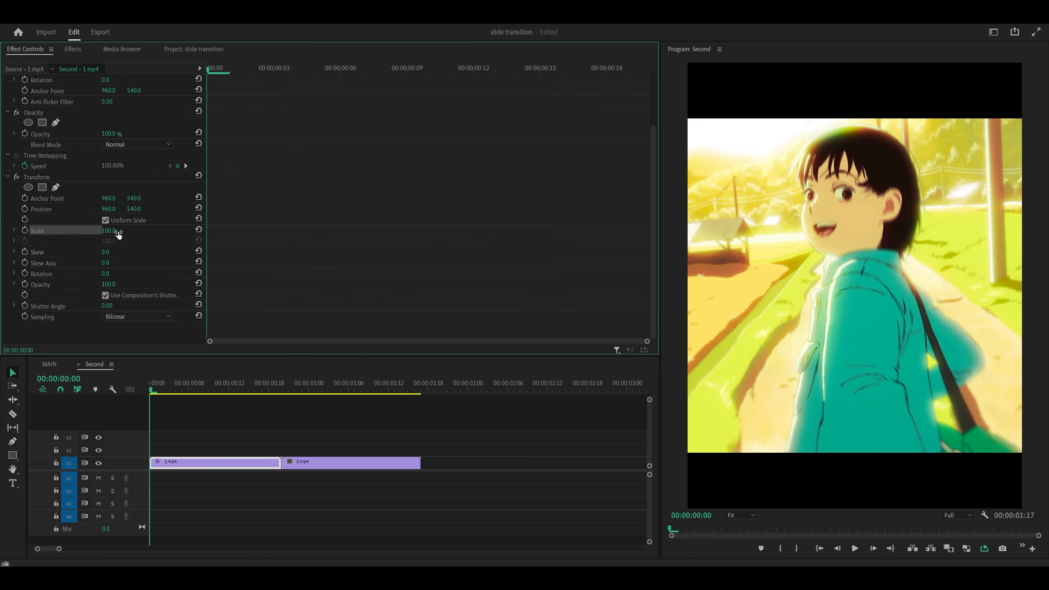
pyautogui.moveTo(108, 230); pyautogui.dragTo(123, 231)
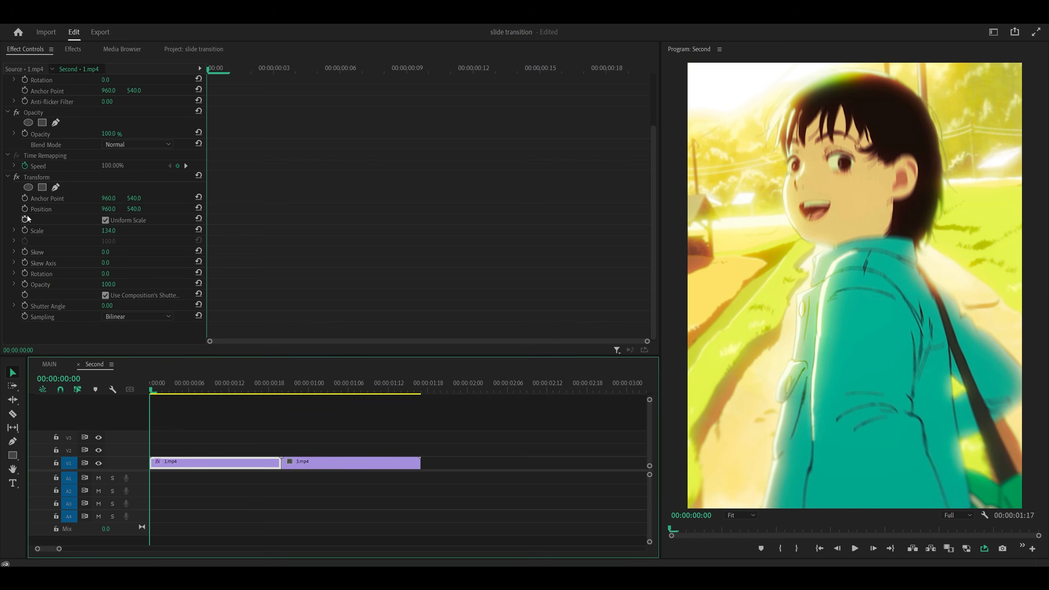
# Add a Transform Position keyframe at the start of 1.mp4 with horizontal position 1701.
pyautogui.moveTo(167, 389)
pyautogui.mouseDown()
pyautogui.moveTo(176, 383)
pyautogui.moveTo(146, 386)
pyautogui.mouseUp()
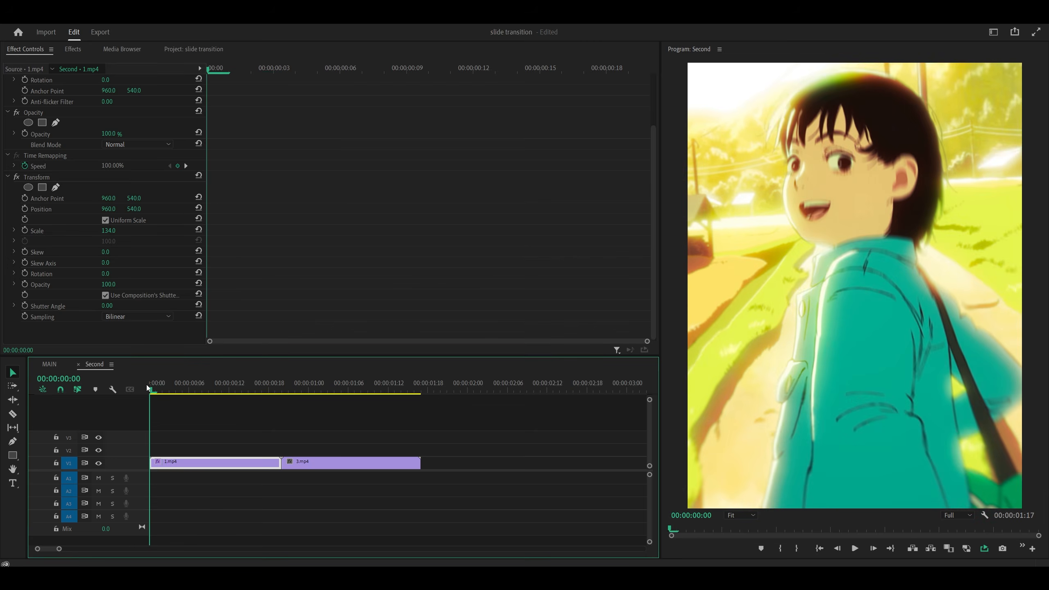
pyautogui.click(24, 209)
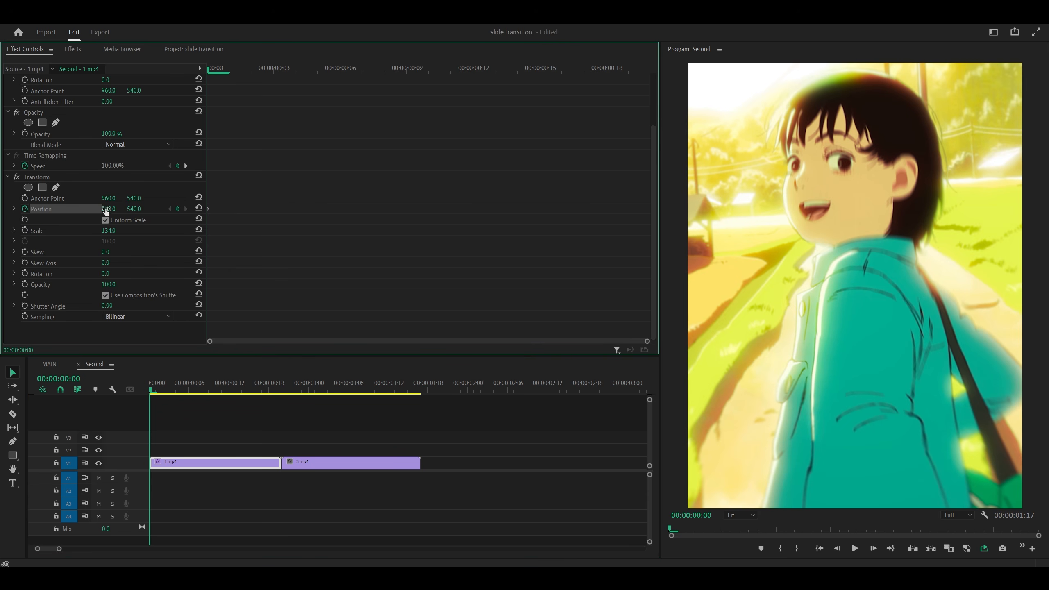
pyautogui.moveTo(106, 211); pyautogui.dragTo(411, 210)
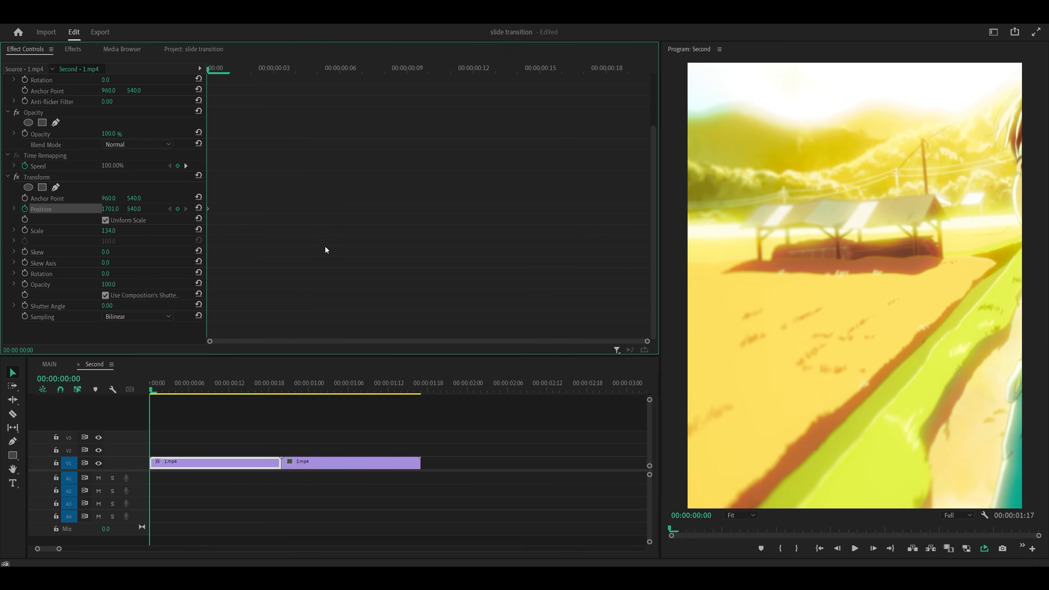
# Add a Transform Position keyframe near the end of 1.mp4 with a lower horizontal value and preview the slide.
pyautogui.moveTo(201, 385); pyautogui.dragTo(276, 387)
pyautogui.moveTo(109, 209); pyautogui.dragTo(0, 209)
pyautogui.press('space')
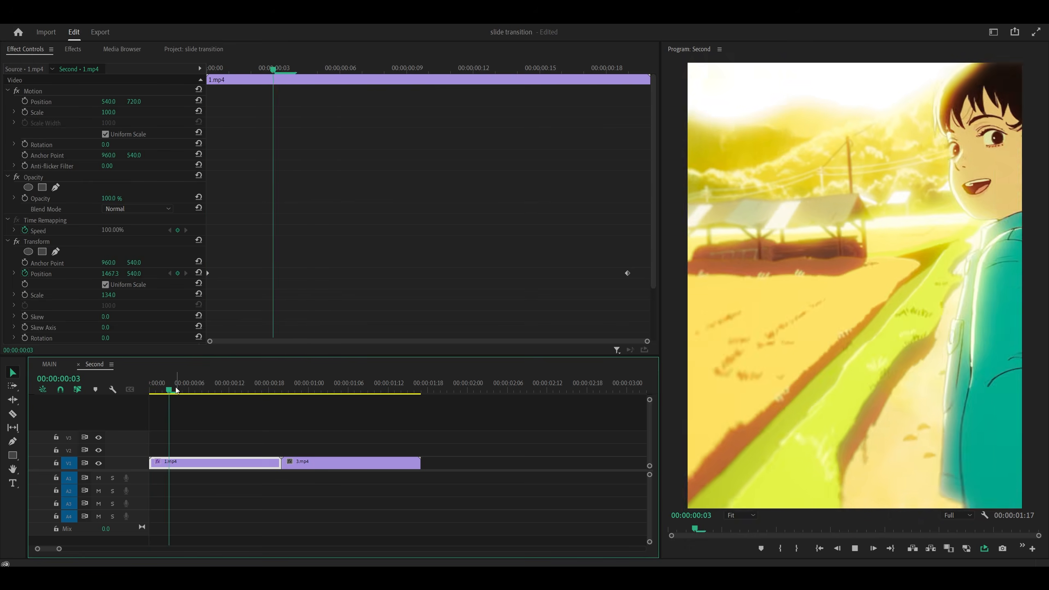
pyautogui.click(150, 389)
pyautogui.moveTo(167, 389)
pyautogui.mouseDown()
pyautogui.moveTo(199, 389)
pyautogui.moveTo(175, 388)
pyautogui.mouseUp()
# Expand the Transform effect's Position property to show its velocity graph.
pyautogui.scroll(-2, 260, 316)
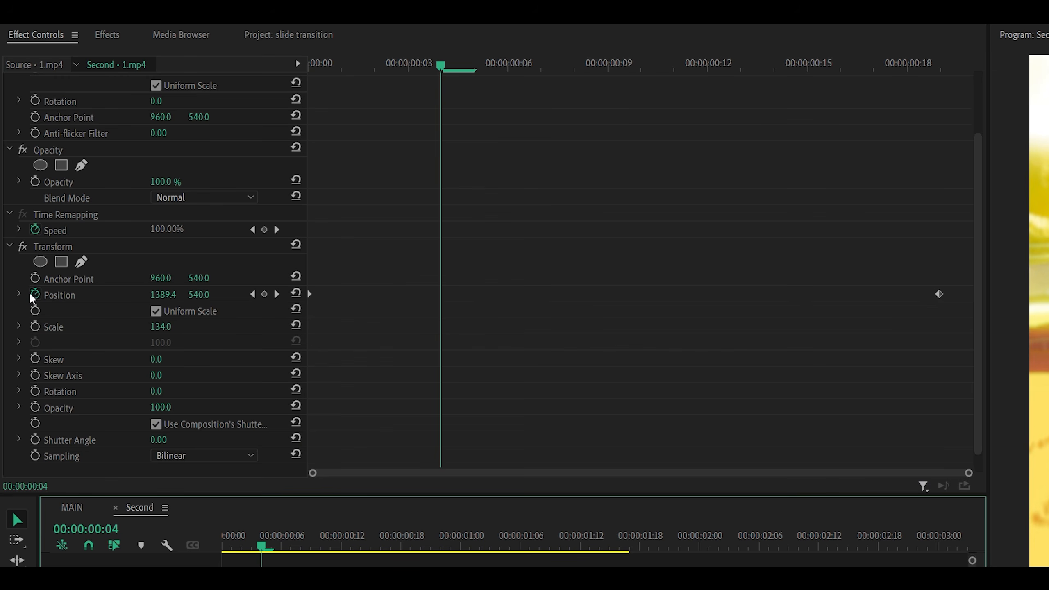
pyautogui.click(20, 294)
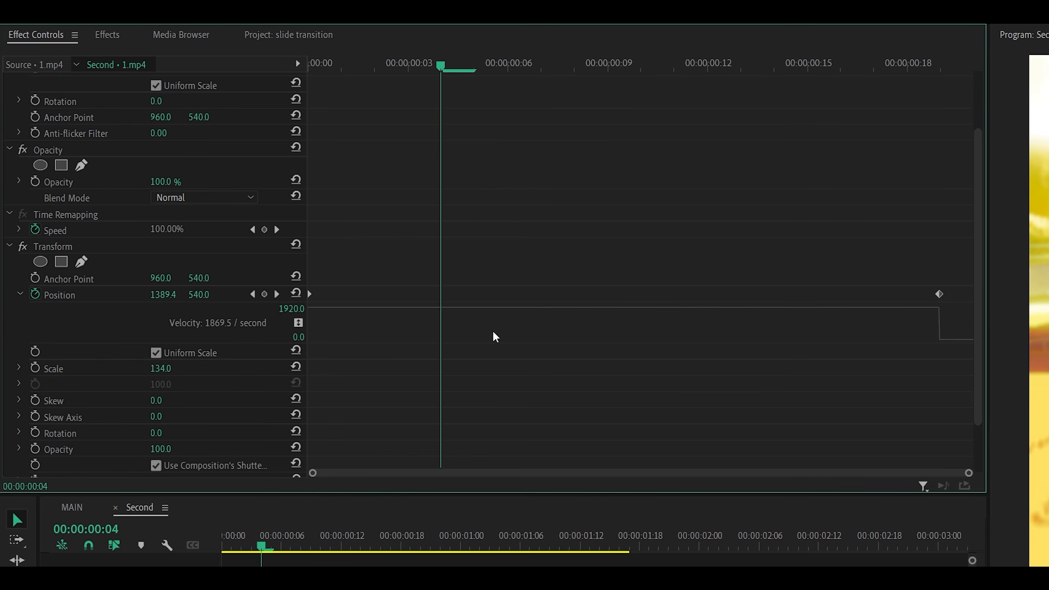
pyautogui.moveTo(312, 298); pyautogui.dragTo(341, 296)
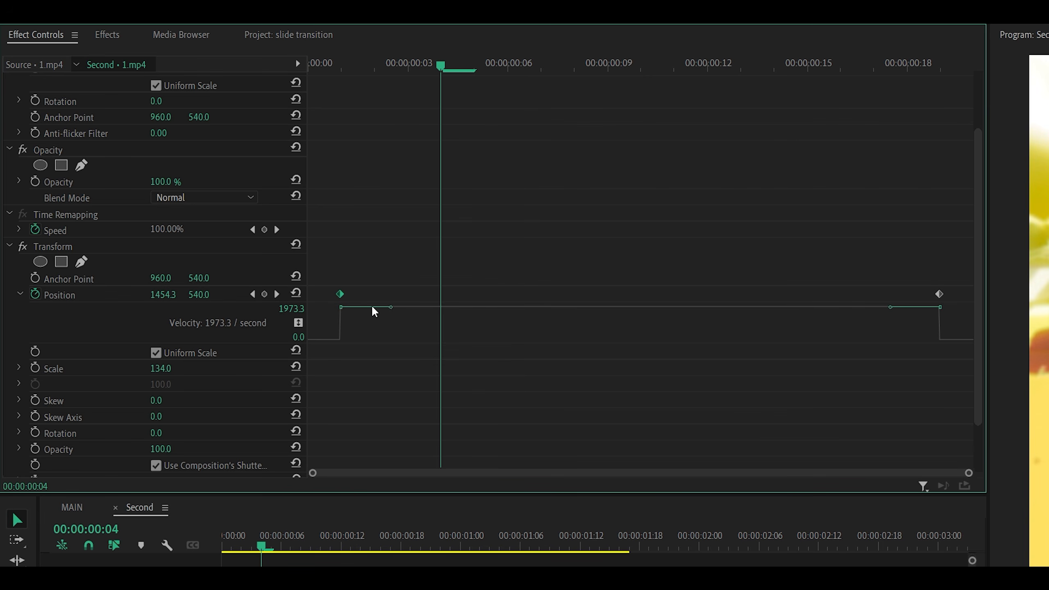
pyautogui.click(349, 280)
pyautogui.hotkey('ctrl', 'z')
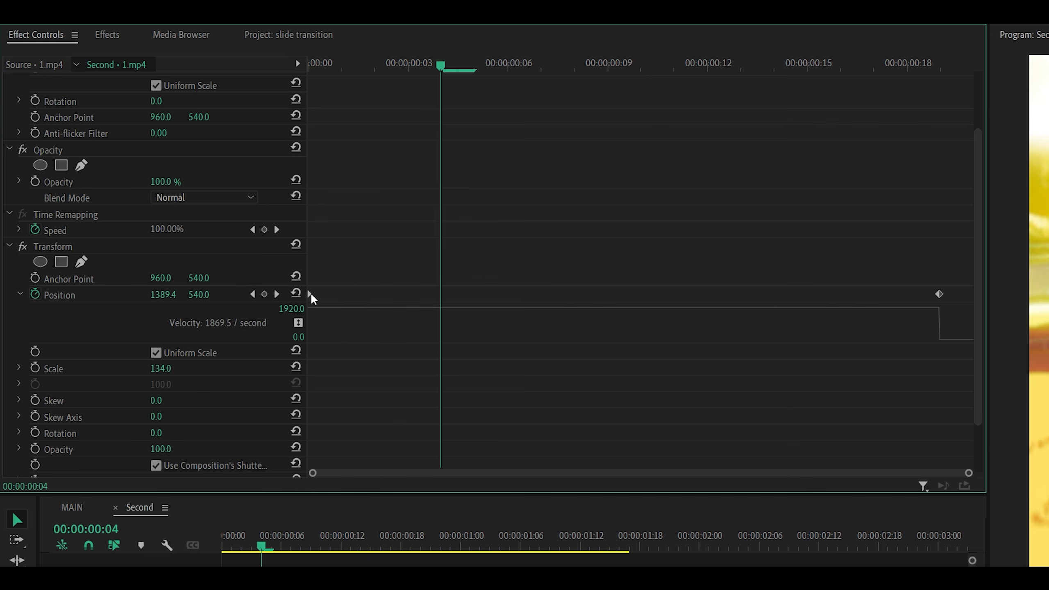
# Move the first Position keyframe one frame later and raise both keyframes' velocity handles into a fast-slow-fast curve.
pyautogui.moveTo(311, 298); pyautogui.dragTo(341, 296)
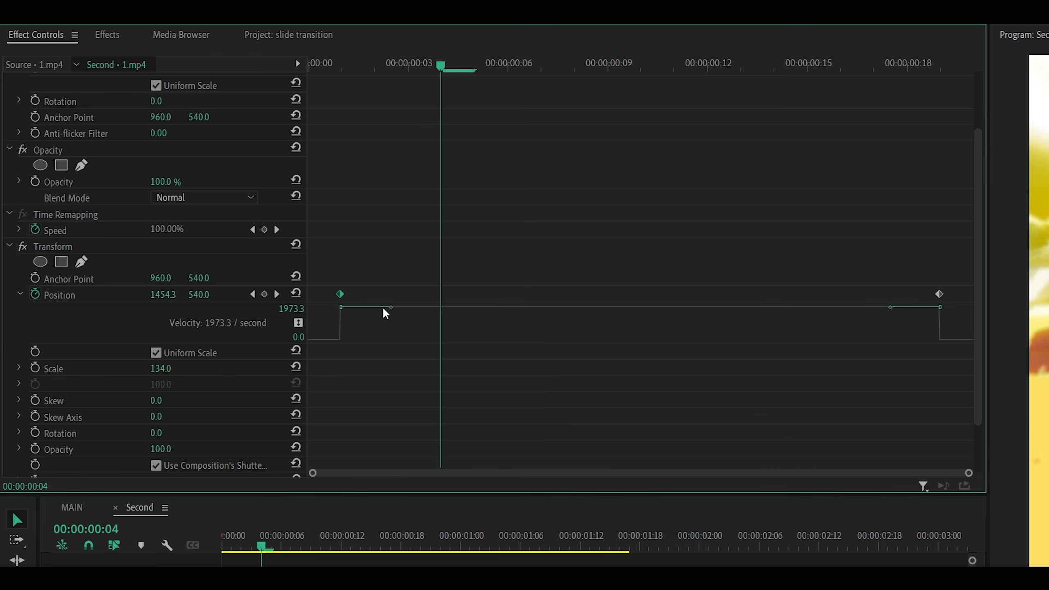
pyautogui.moveTo(389, 310); pyautogui.dragTo(386, 284)
pyautogui.moveTo(891, 322); pyautogui.dragTo(893, 308)
pyautogui.click(771, 429)
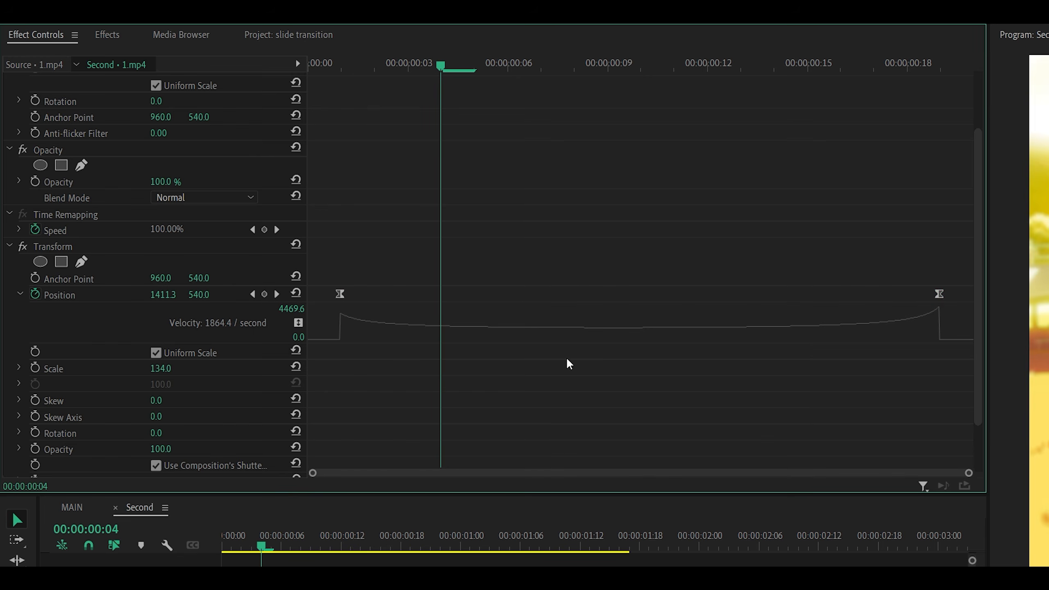
# Play back and scrub through 1.mp4 repeatedly to examine how the slide speeds up and slows down.
pyautogui.press('space')
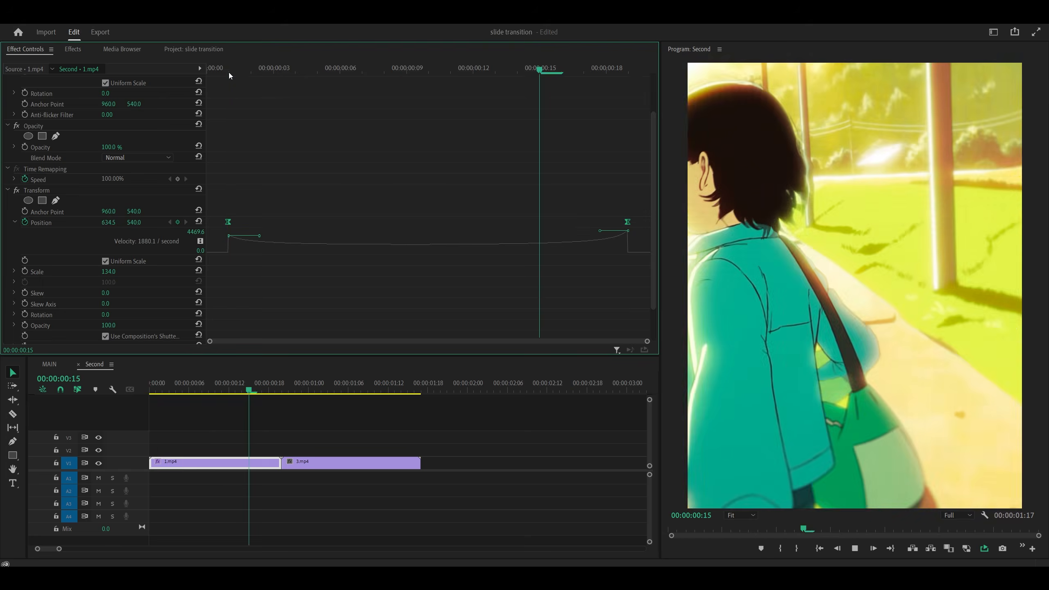
pyautogui.click(228, 72)
pyautogui.press('space')
pyautogui.click(229, 73)
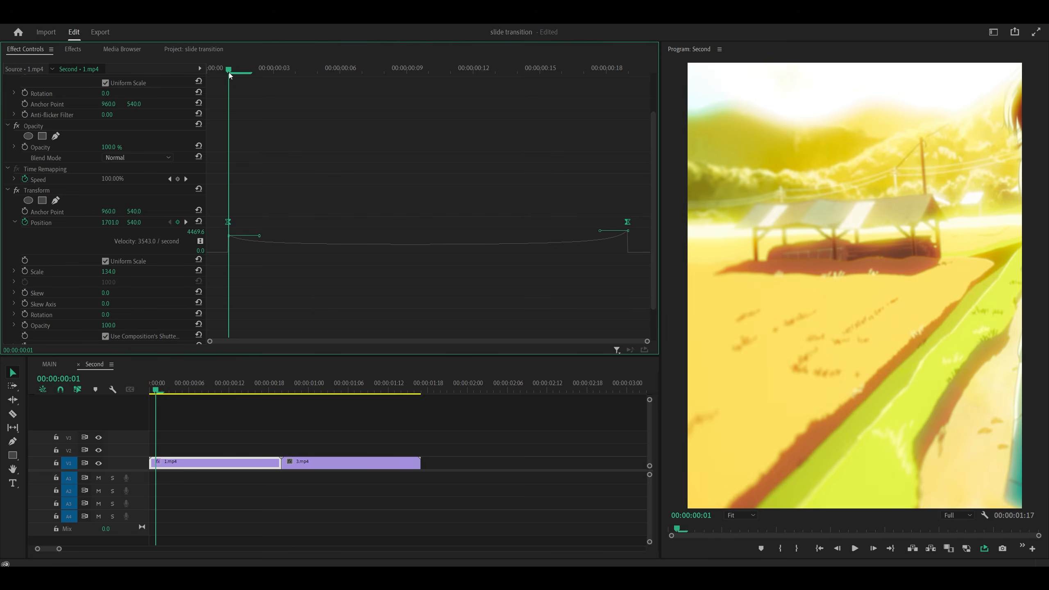
pyautogui.press('space')
pyautogui.click(229, 72)
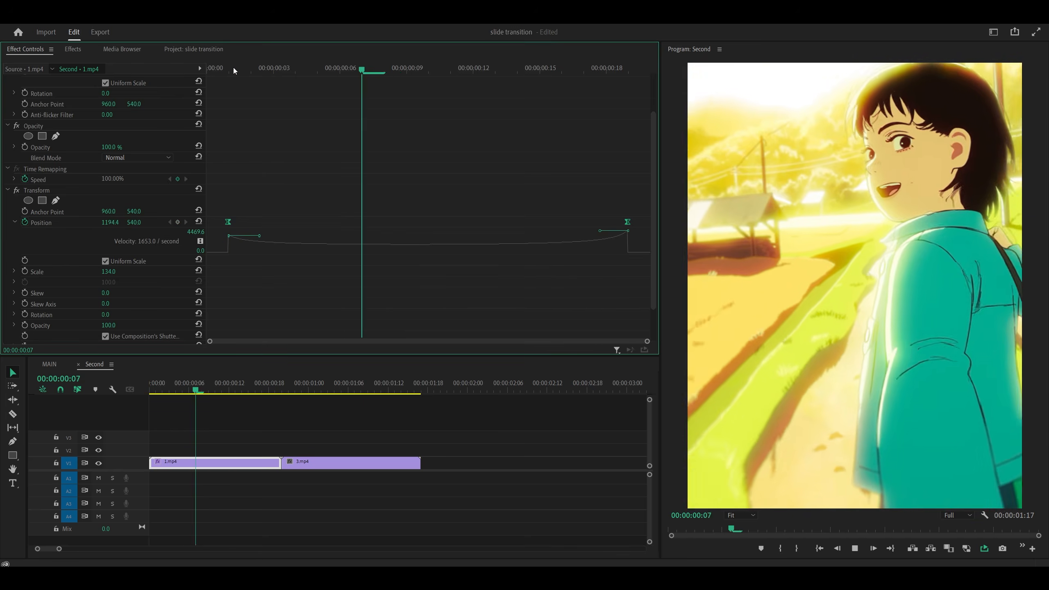
pyautogui.click(235, 67)
pyautogui.press('space')
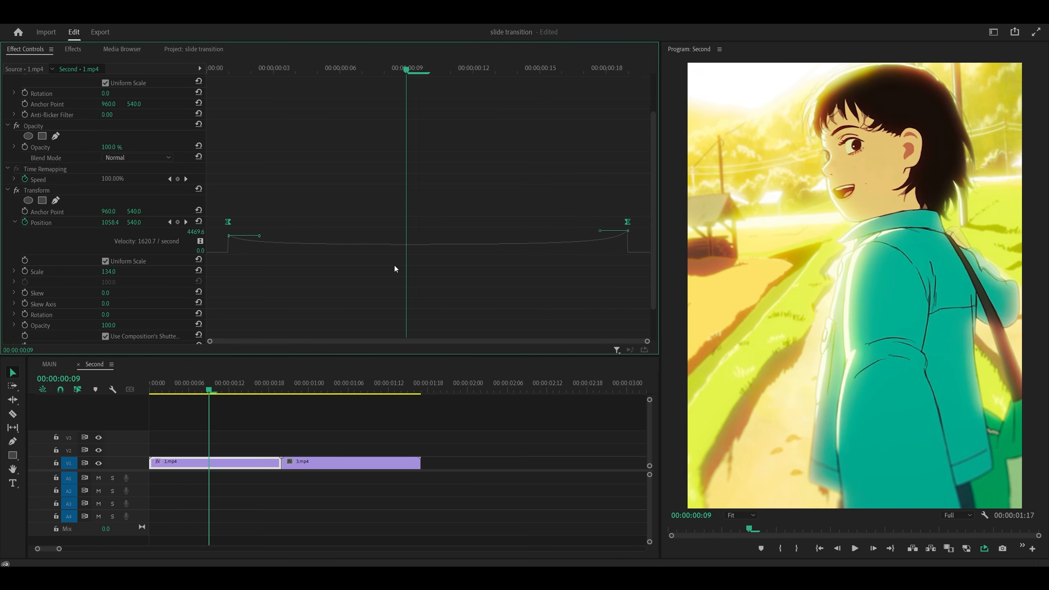
pyautogui.moveTo(225, 68); pyautogui.dragTo(270, 79)
pyautogui.click(584, 82)
# Raise the velocity handles of both Position keyframes further for a steeper curve and preview the slide.
pyautogui.scroll(1, 595, 79)
pyautogui.moveTo(611, 72); pyautogui.dragTo(473, 116)
pyautogui.moveTo(261, 241); pyautogui.dragTo(260, 237)
pyautogui.moveTo(599, 237); pyautogui.dragTo(601, 236)
pyautogui.moveTo(262, 239); pyautogui.dragTo(262, 234)
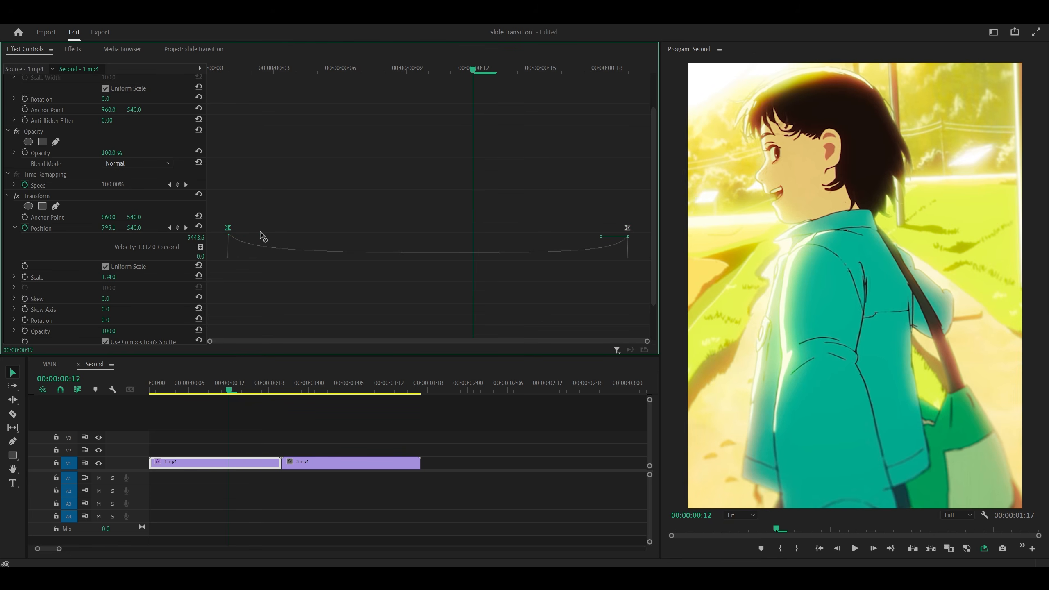
pyautogui.click(228, 67)
pyautogui.press('space')
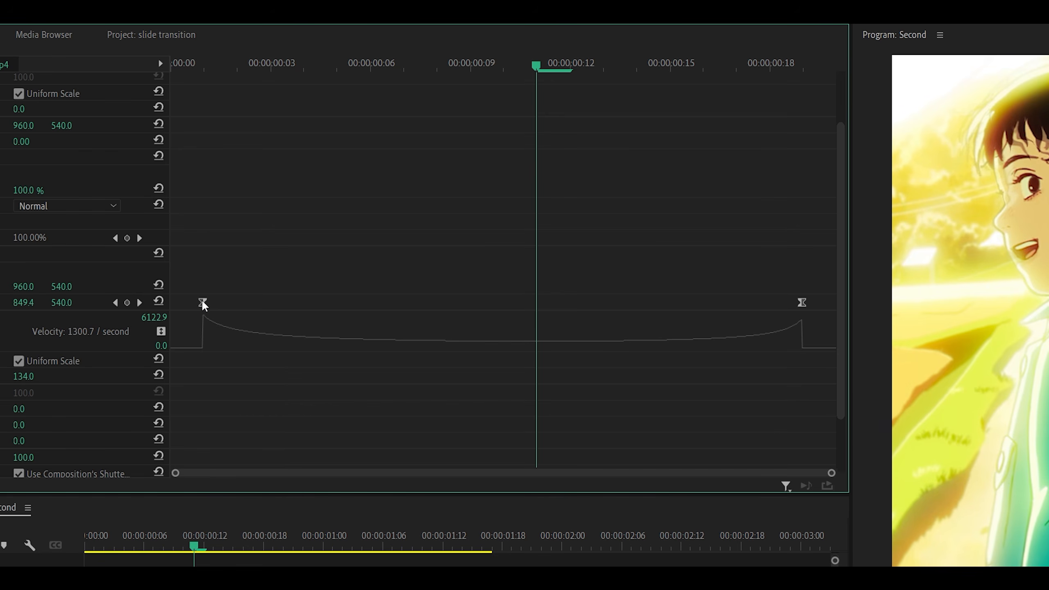
# Try shortening the velocity handles of both Position keyframes toward their keyframes and preview the motion.
pyautogui.click(203, 303)
pyautogui.moveTo(251, 314); pyautogui.dragTo(227, 316)
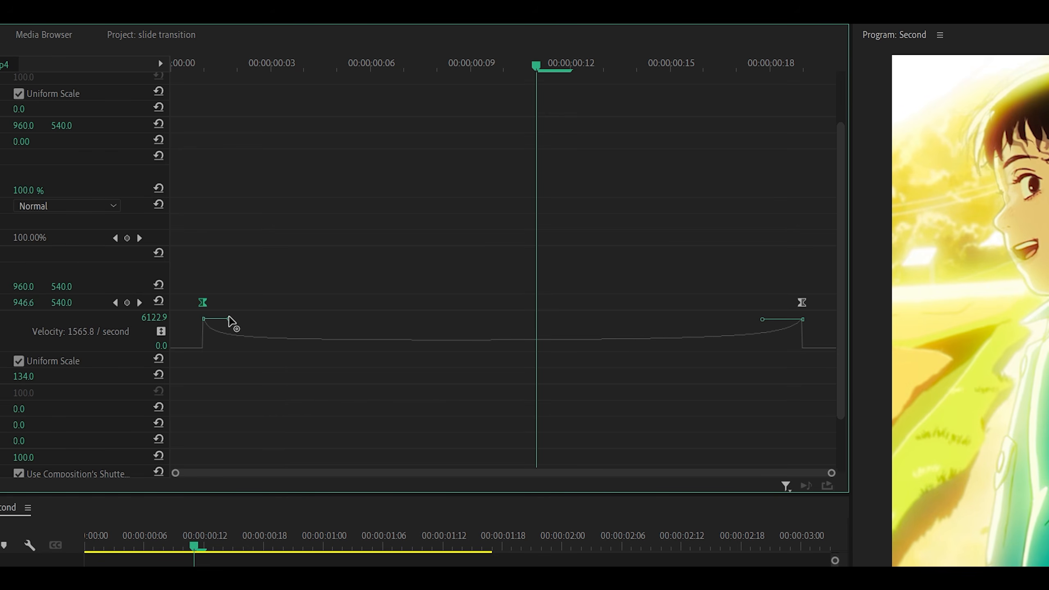
pyautogui.moveTo(762, 318); pyautogui.dragTo(782, 316)
pyautogui.click(533, 211)
pyautogui.click(204, 61)
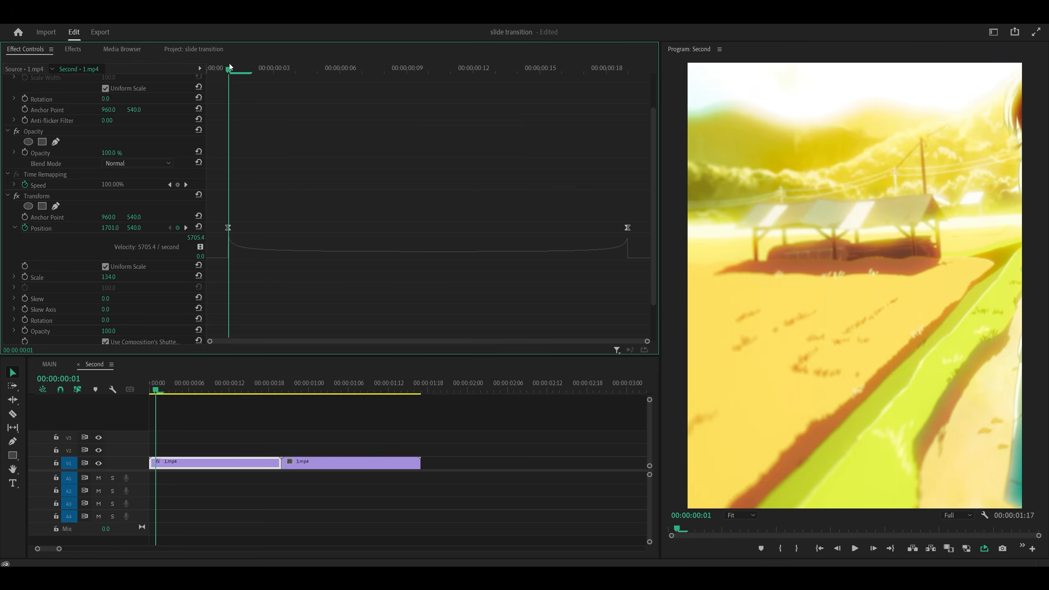
pyautogui.press('space')
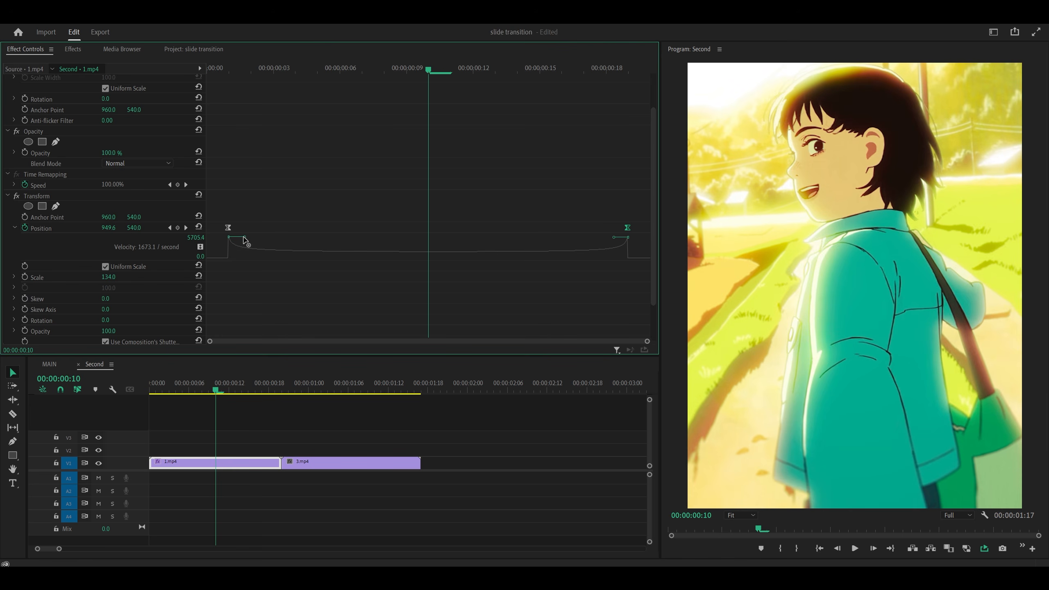
# Lengthen both Position velocity handles toward the clip's middle to smooth the speed curve.
pyautogui.moveTo(244, 238); pyautogui.dragTo(266, 237)
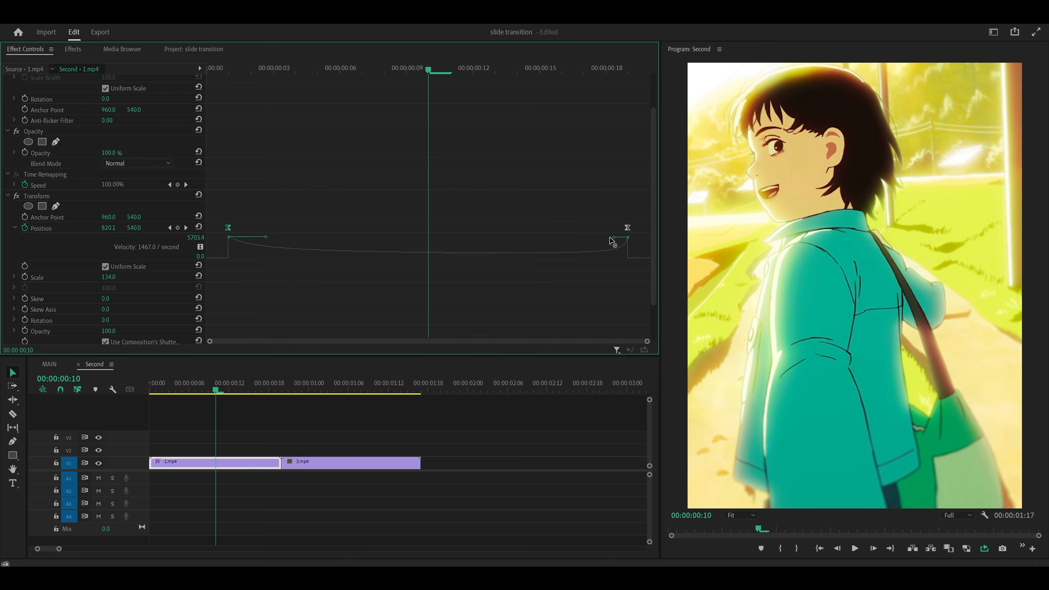
pyautogui.moveTo(613, 238); pyautogui.dragTo(586, 236)
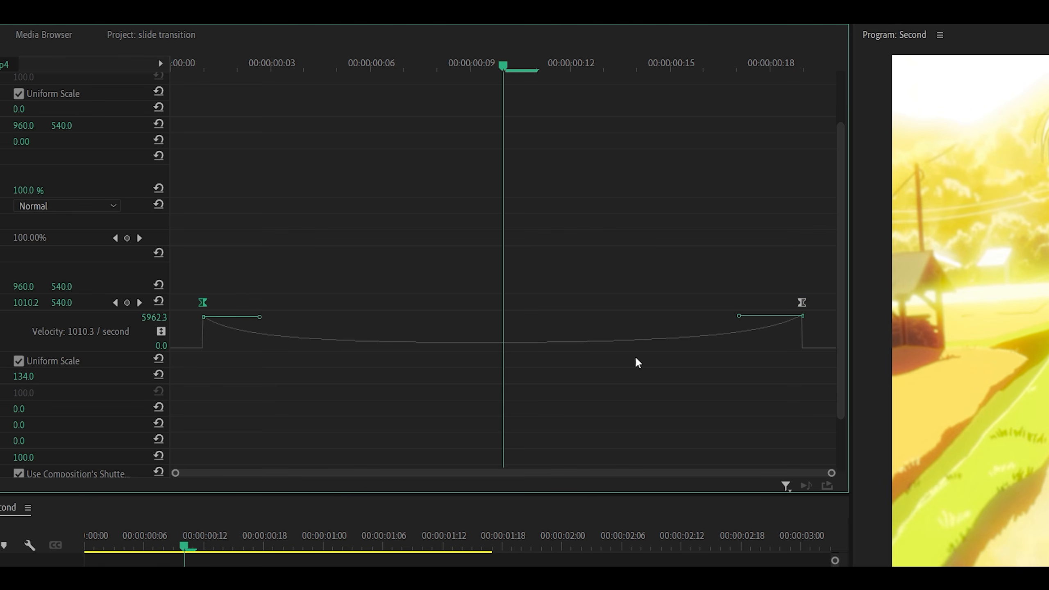
pyautogui.click(501, 361)
# Replay the slide in 1.mp4 several times to judge the smoothed speed curve.
pyautogui.click(208, 70)
pyautogui.press('space')
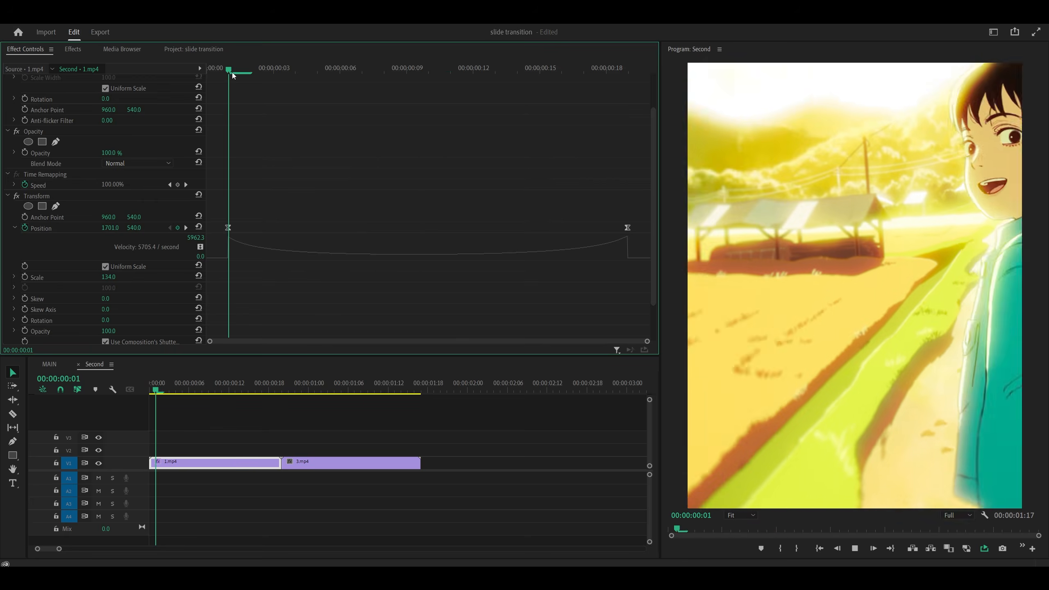
pyautogui.click(209, 71)
pyautogui.press('space')
pyautogui.moveTo(231, 72); pyautogui.dragTo(456, 102)
pyautogui.press('space')
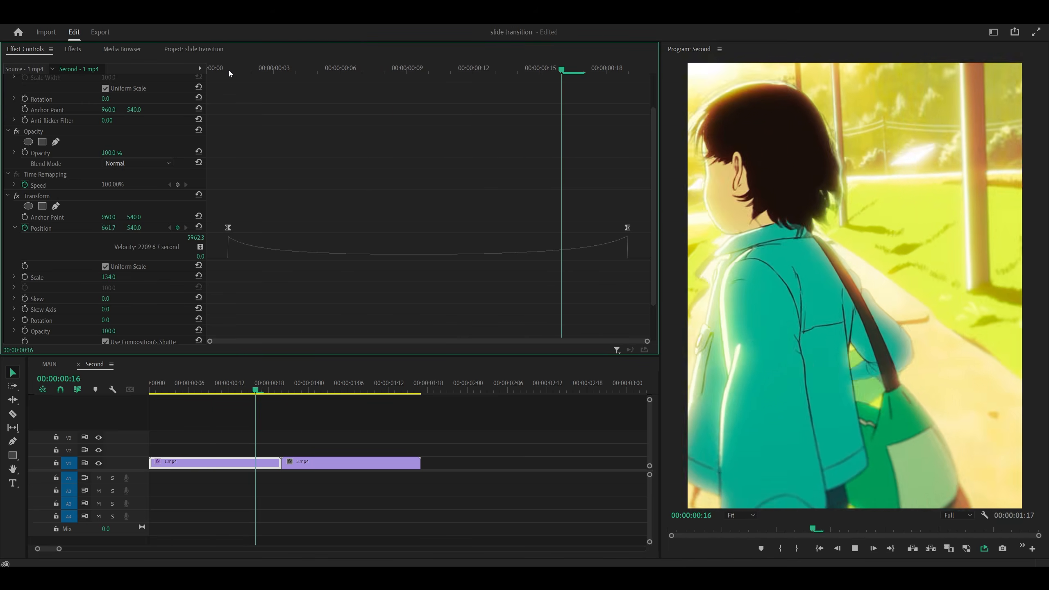
pyautogui.click(229, 71)
pyautogui.press('space')
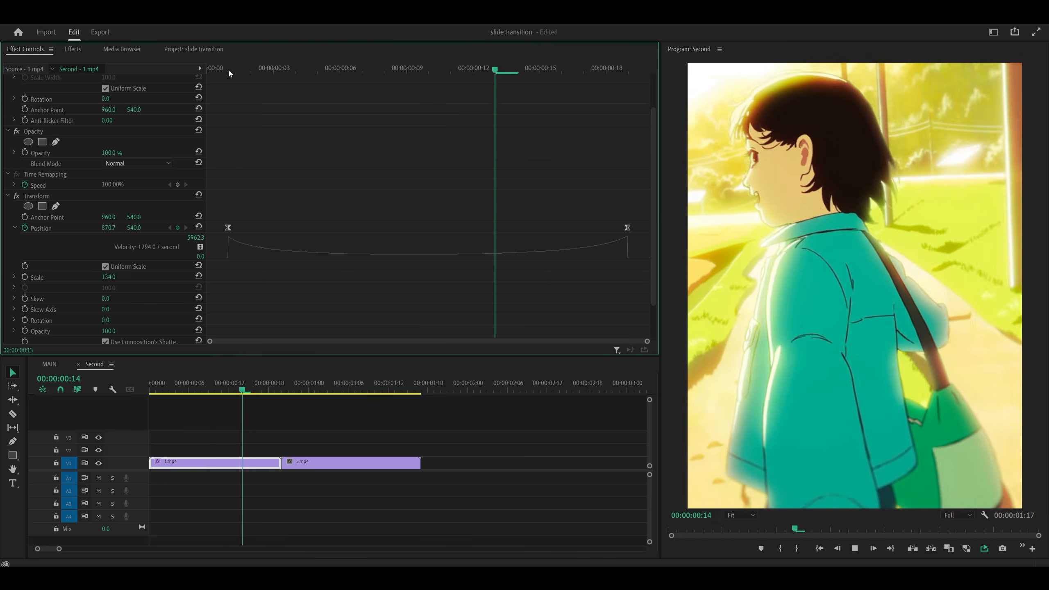
pyautogui.click(229, 71)
# Add a middle Transform Position keyframe at 00:00:00:10 with a lower horizontal value and preview the slide.
pyautogui.moveTo(229, 73); pyautogui.dragTo(442, 83)
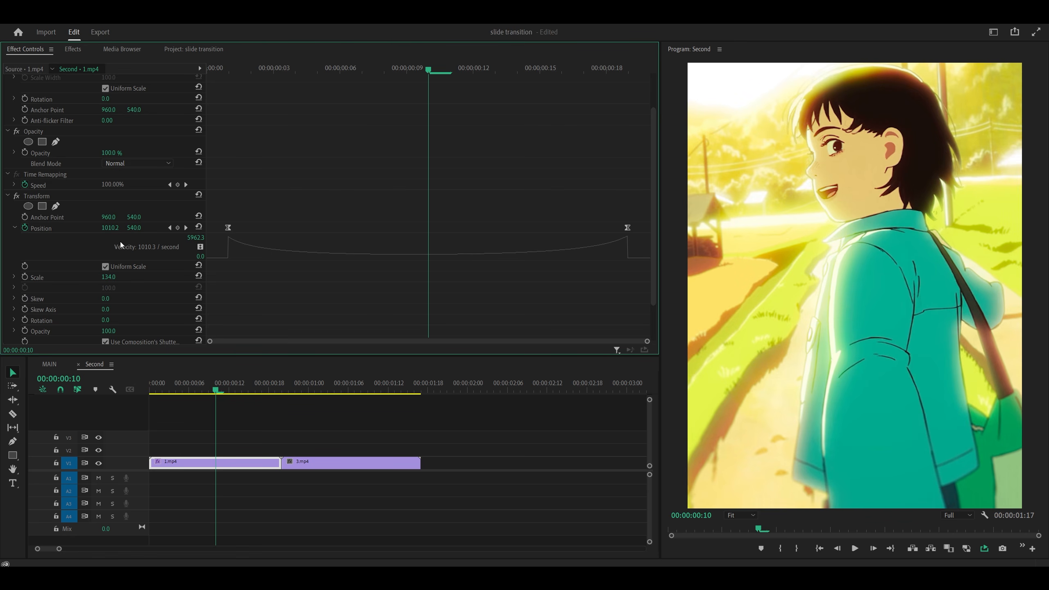
pyautogui.moveTo(110, 228); pyautogui.dragTo(64, 227)
pyautogui.press('space')
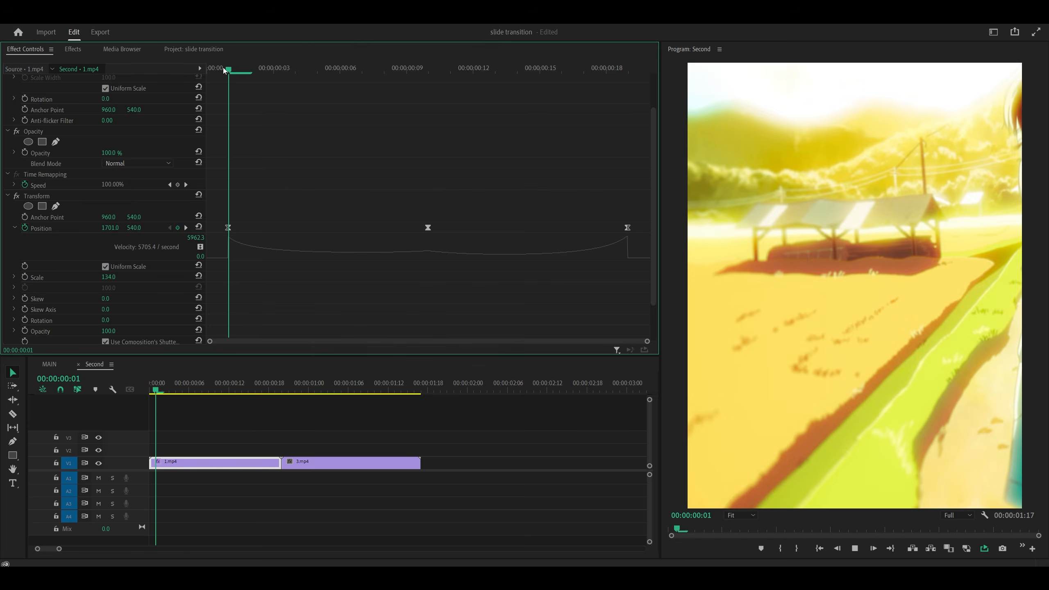
# Lower both velocity handles of the middle Position keyframe to a matching level so the slide slows in the centre.
pyautogui.moveTo(227, 67); pyautogui.dragTo(427, 79)
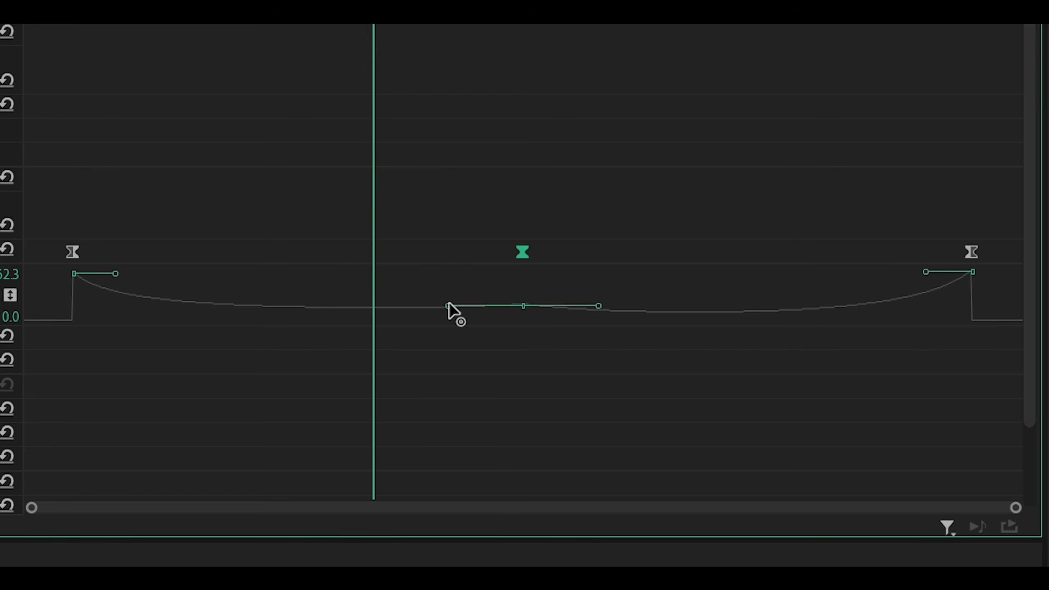
pyautogui.moveTo(448, 306); pyautogui.dragTo(448, 313)
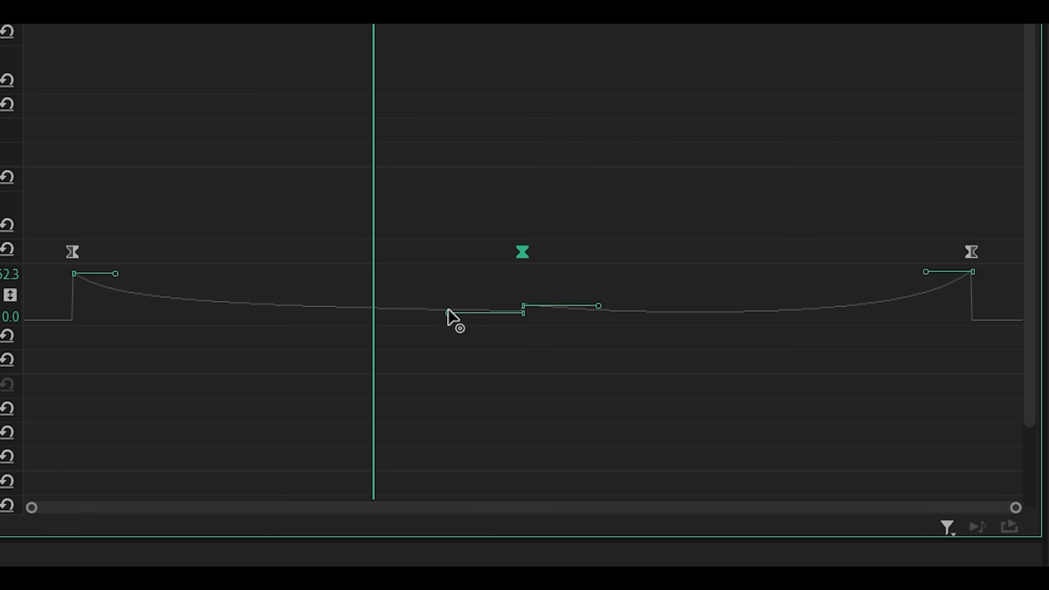
pyautogui.moveTo(598, 305); pyautogui.dragTo(596, 322)
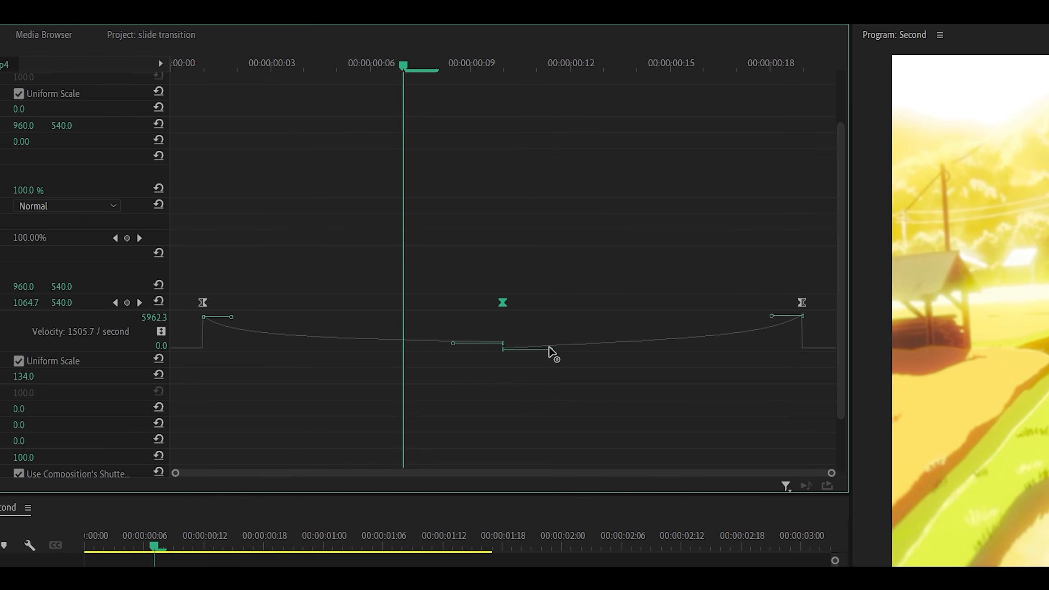
pyautogui.moveTo(548, 348); pyautogui.dragTo(554, 343)
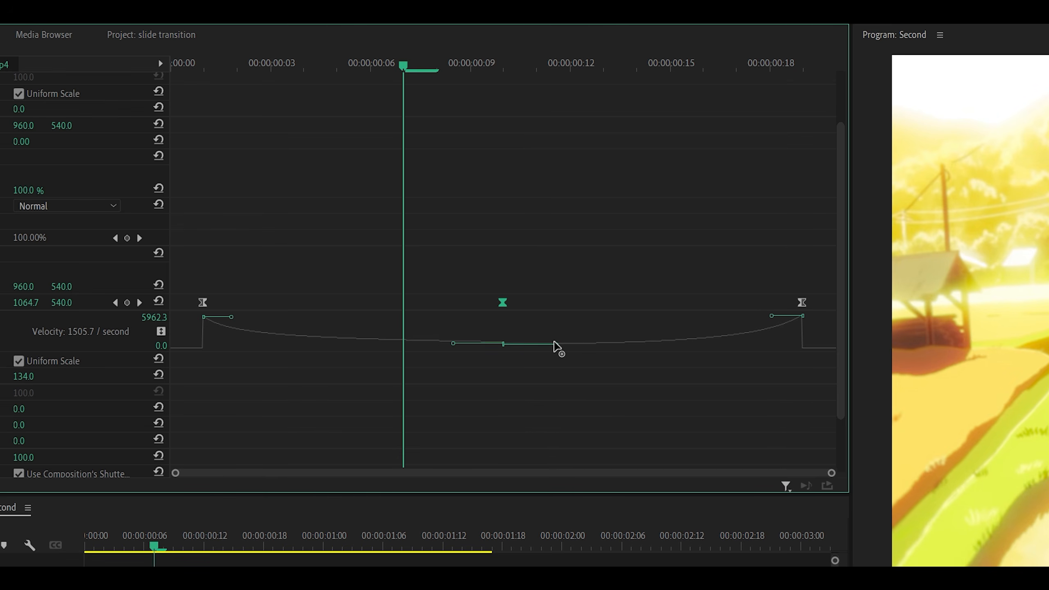
# Lengthen the velocity handles of the first and last Position keyframes toward the middle and replay the slide.
pyautogui.click(770, 316)
pyautogui.moveTo(770, 317); pyautogui.dragTo(758, 317)
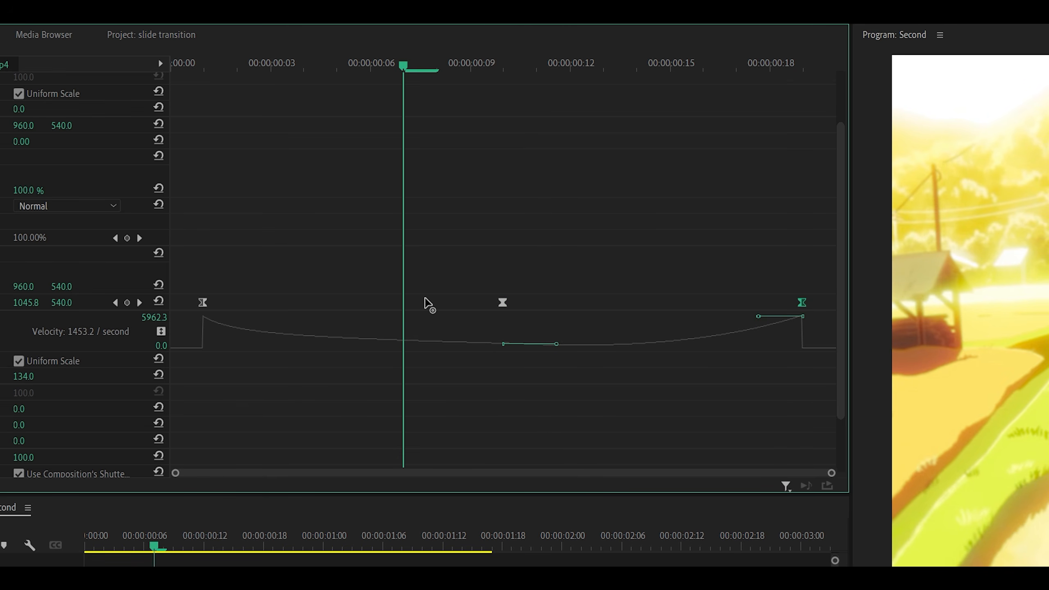
pyautogui.click(203, 302)
pyautogui.moveTo(204, 317); pyautogui.dragTo(260, 316)
pyautogui.click(285, 205)
pyautogui.click(193, 60)
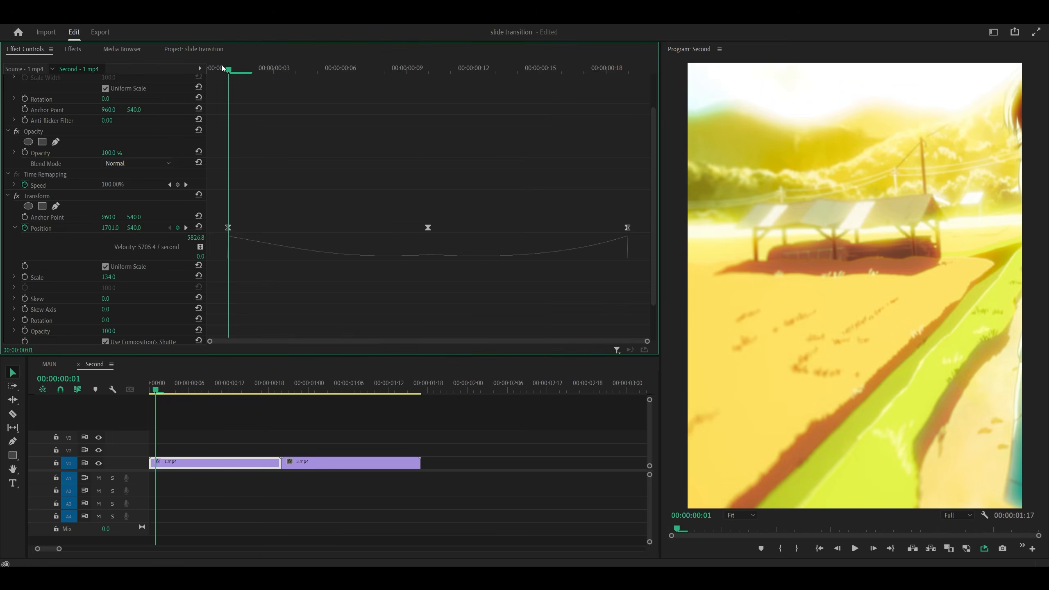
pyautogui.press('space')
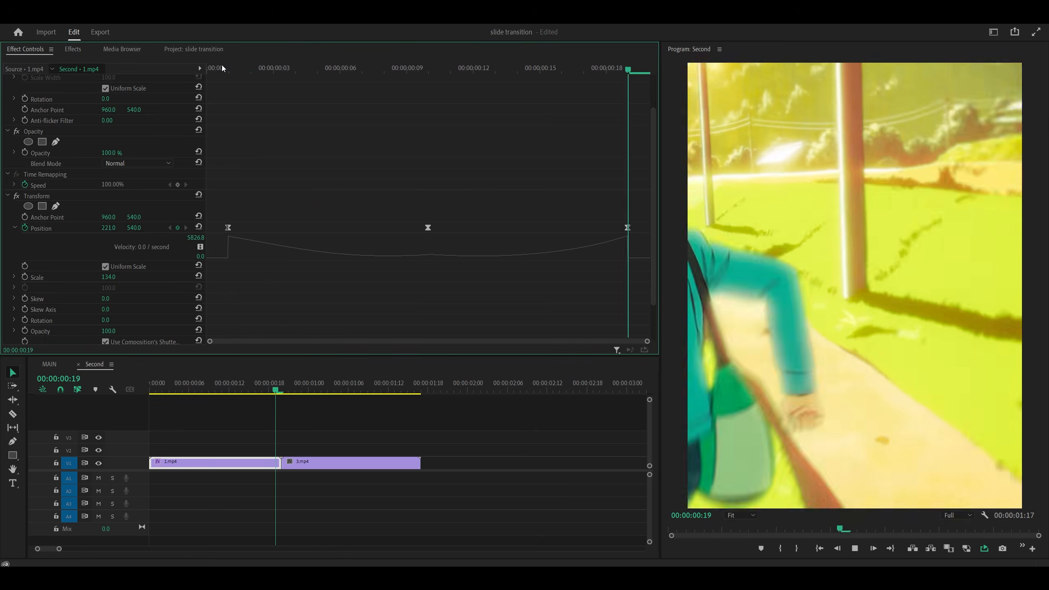
pyautogui.press('space')
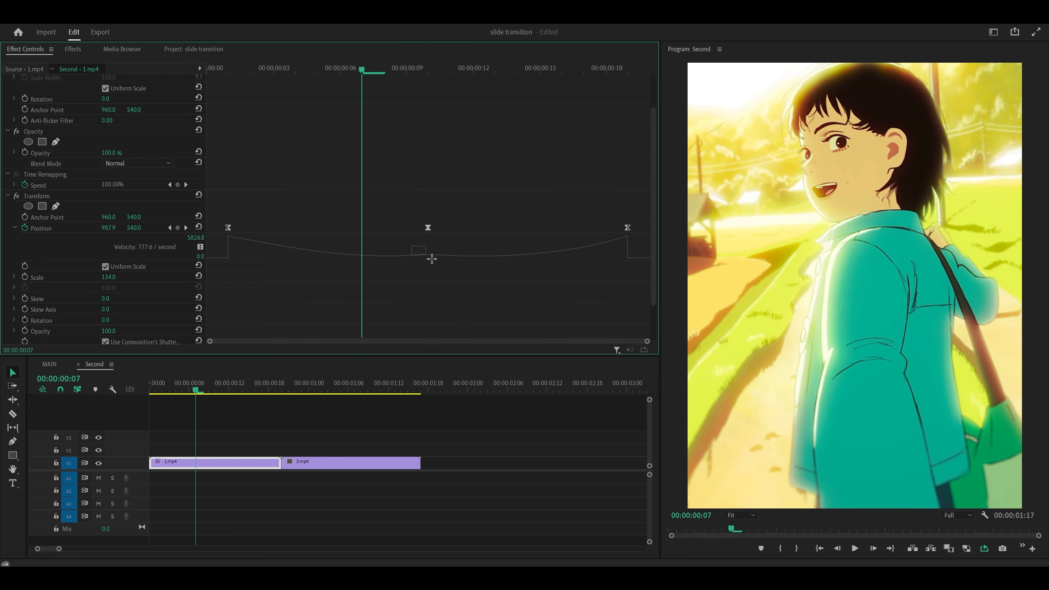
# Fine-tune the middle Position keyframe's velocity handles on both sides to even out the curve.
pyautogui.click(446, 251)
pyautogui.moveTo(462, 256); pyautogui.dragTo(463, 255)
pyautogui.moveTo(390, 256); pyautogui.dragTo(397, 256)
# Move the first Position keyframe of 1.mp4 to the clip's start at 00:00:00:00.
pyautogui.click(234, 100)
pyautogui.moveTo(228, 227); pyautogui.dragTo(200, 228)
pyautogui.click(277, 187)
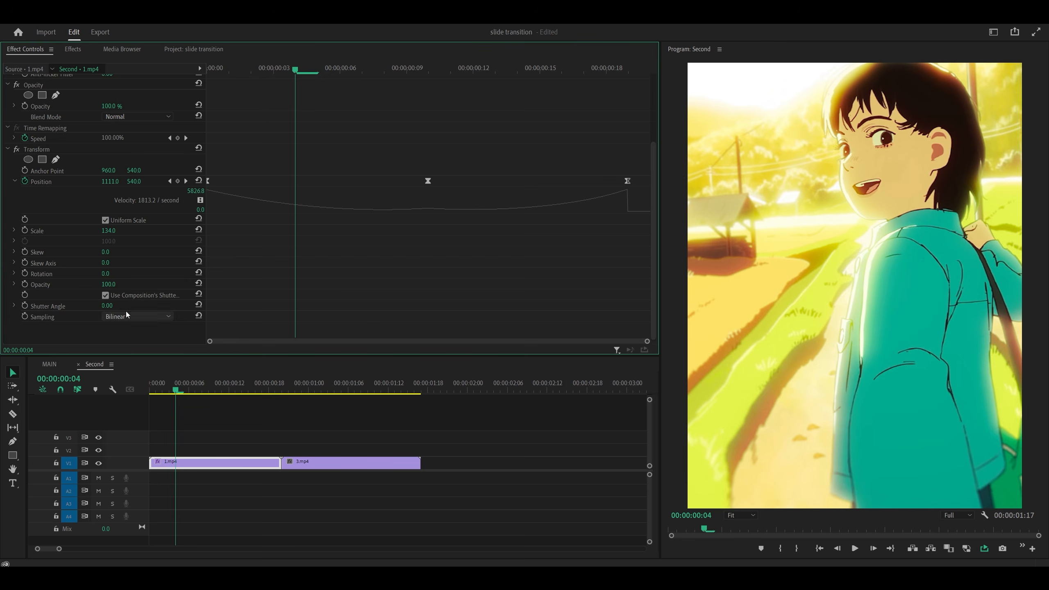
pyautogui.moveTo(108, 309); pyautogui.dragTo(246, 402)
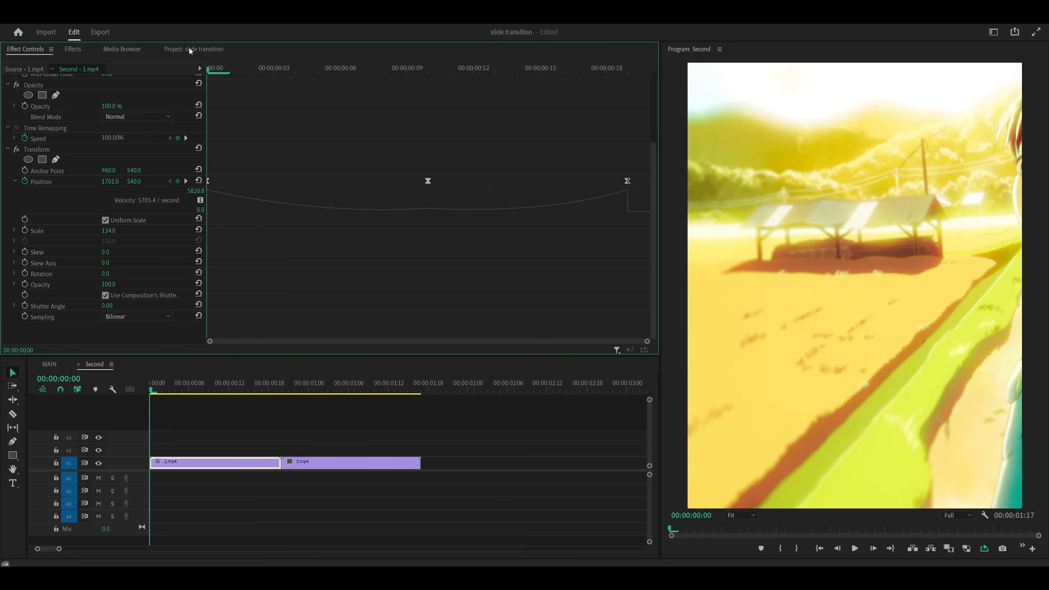
# Create a 1080 by 1440, 24 fps adjustment layer and place it on V2 over 1.mp4, trimmed to that clip's length.
pyautogui.click(189, 48)
pyautogui.rightClick(375, 261)
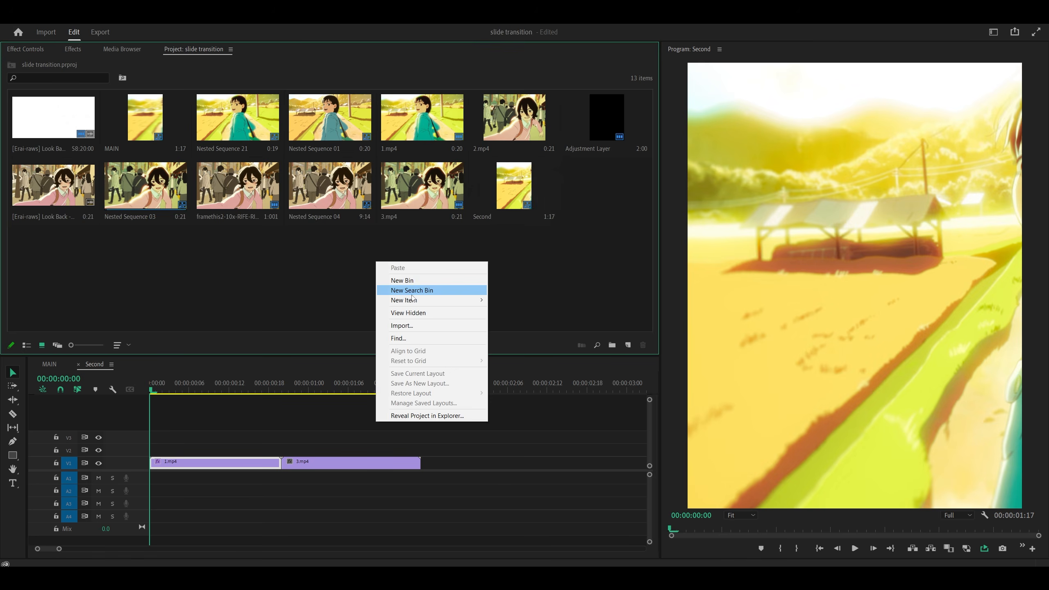
pyautogui.moveTo(413, 299)
pyautogui.click(521, 334)
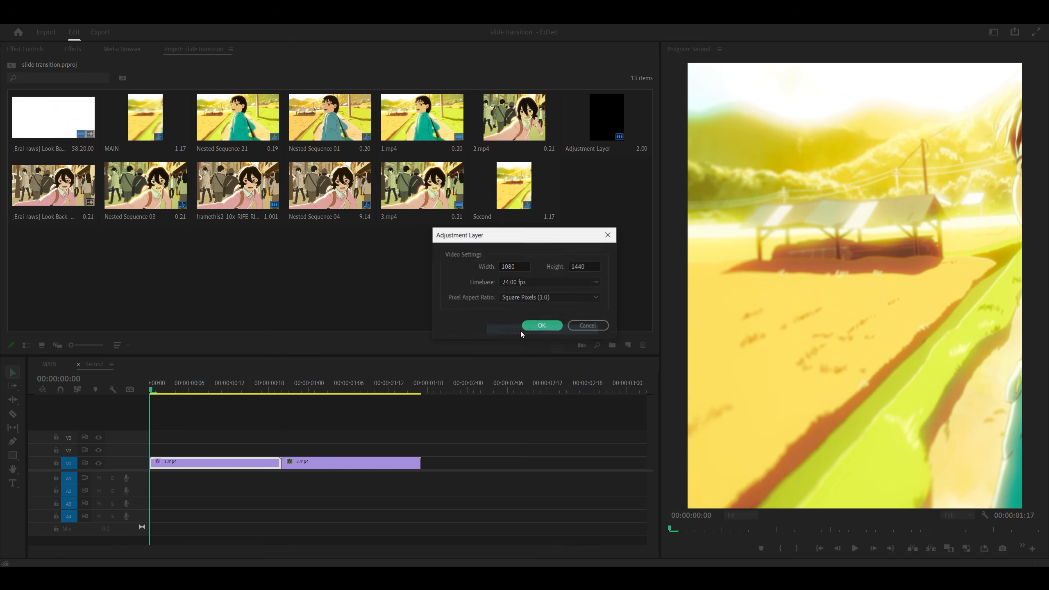
pyautogui.click(532, 326)
pyautogui.moveTo(596, 190); pyautogui.dragTo(278, 452)
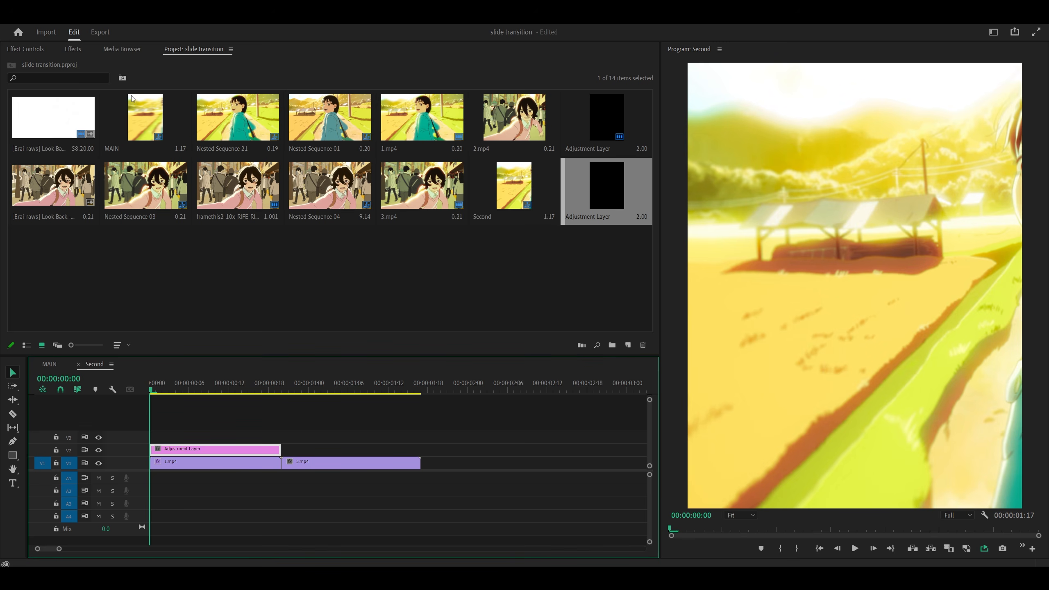
# Find the Gaussian Blur effect and apply it to the adjustment layer.
pyautogui.click(73, 50)
pyautogui.click(58, 63)
pyautogui.write('gau')
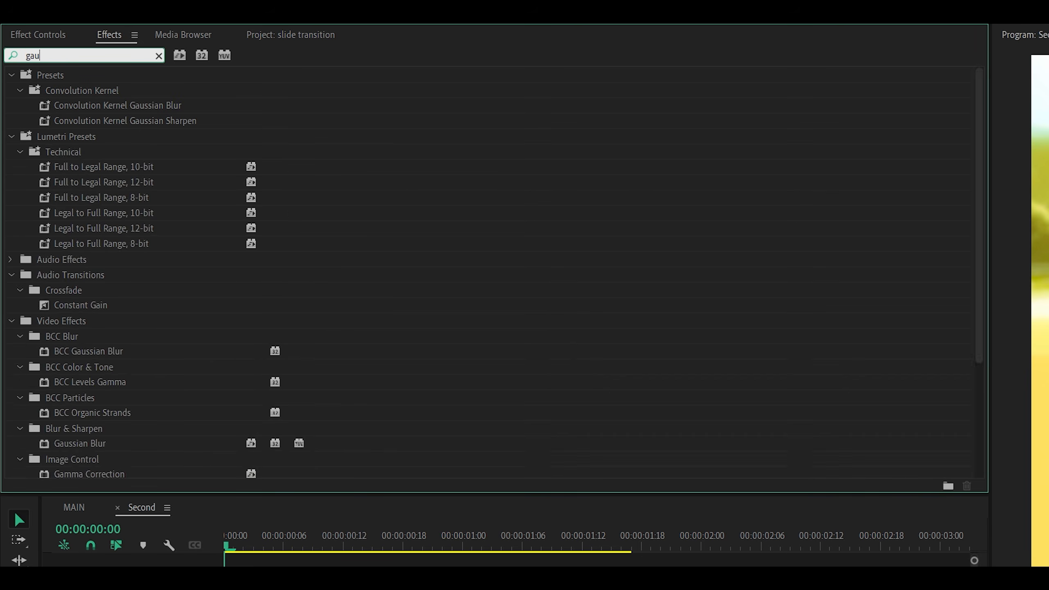
pyautogui.write('ssian blur')
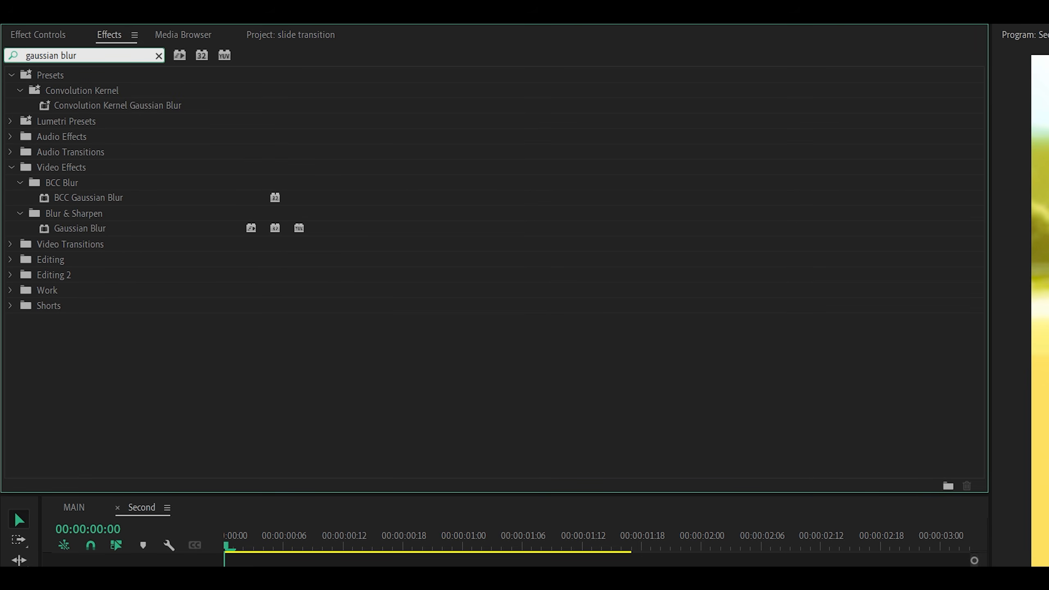
pyautogui.moveTo(60, 227); pyautogui.dragTo(316, 567)
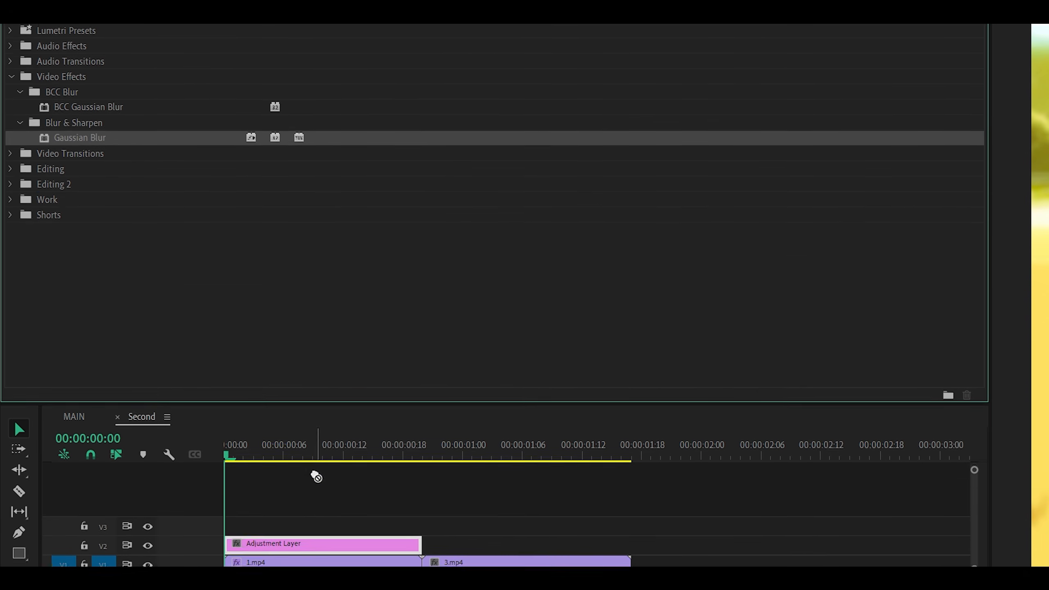
pyautogui.moveTo(316, 476); pyautogui.dragTo(264, 542)
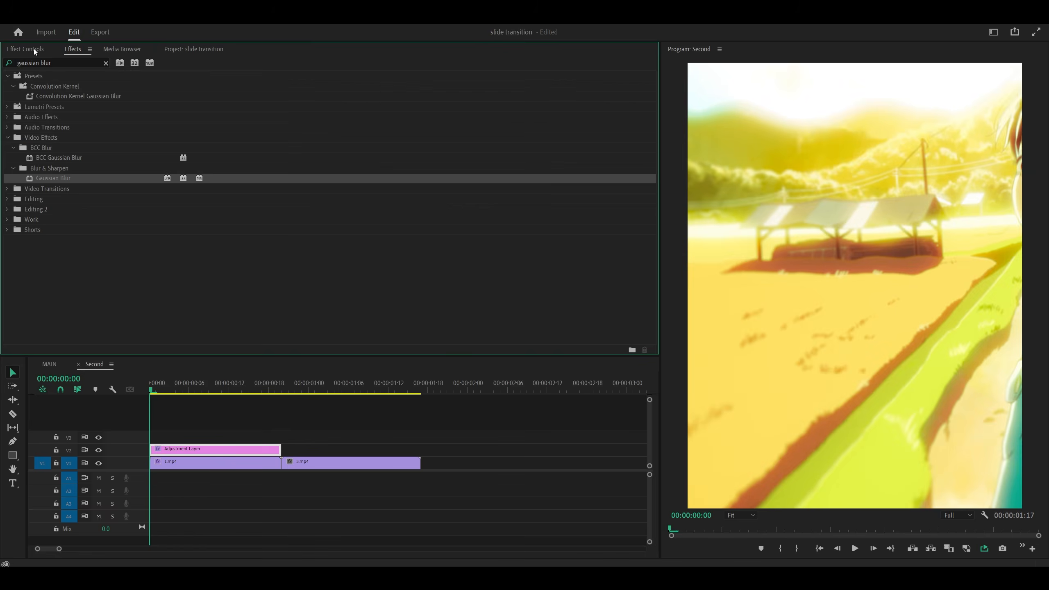
# Enable keyframing for Gaussian Blur's Blurriness at 00:00:00:00 and set its value to 100.
pyautogui.click(33, 48)
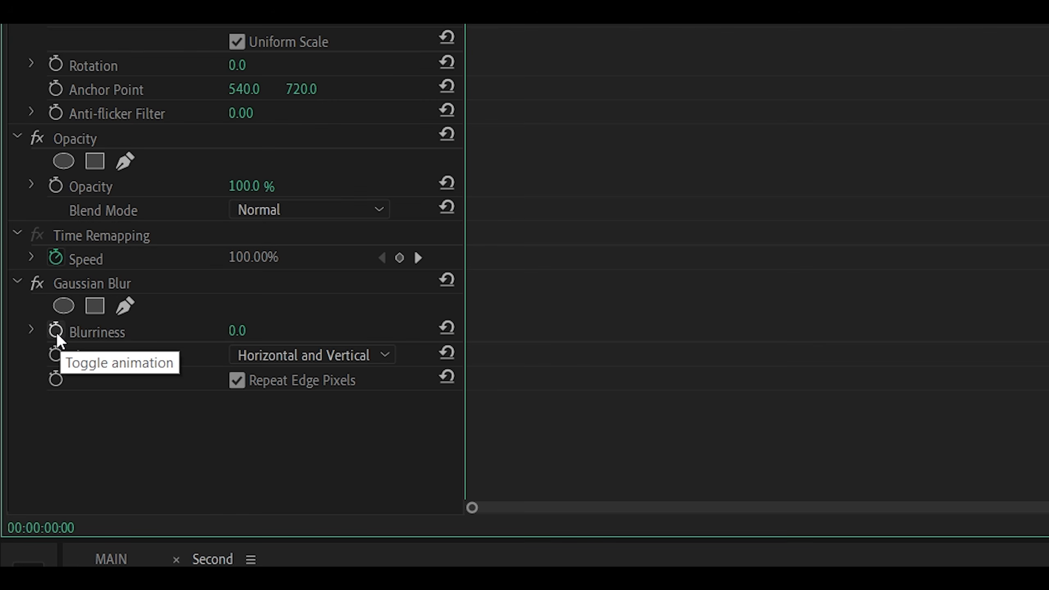
pyautogui.click(55, 332)
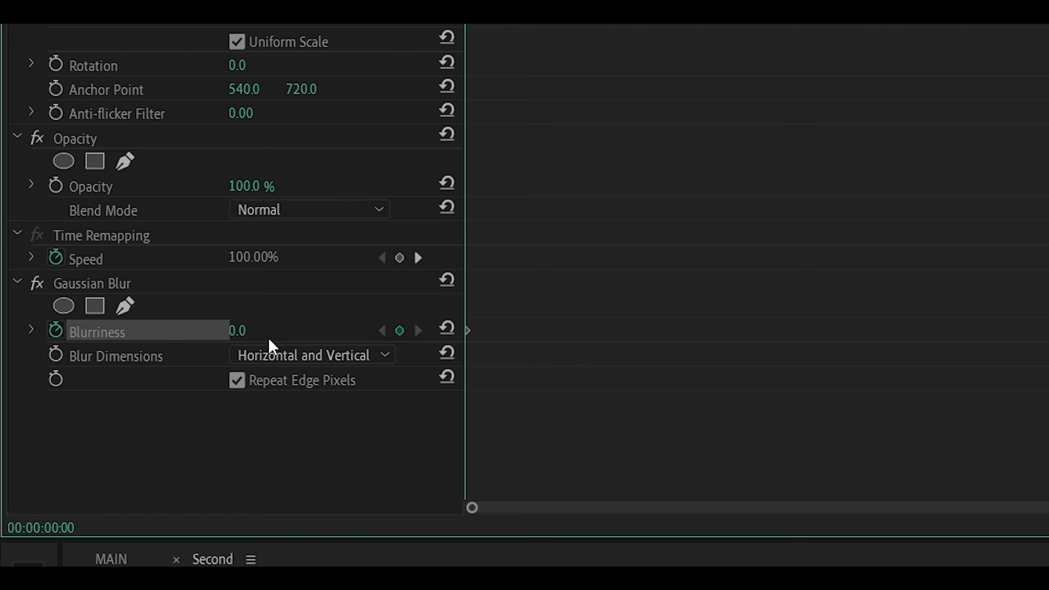
pyautogui.click(246, 331)
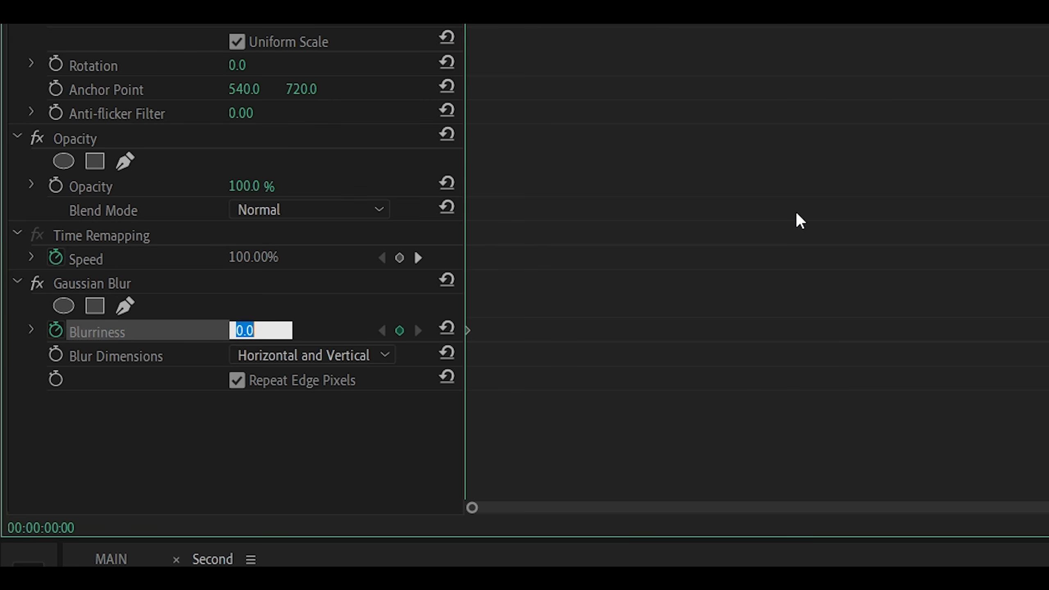
pyautogui.write('100')
pyautogui.press('Return')
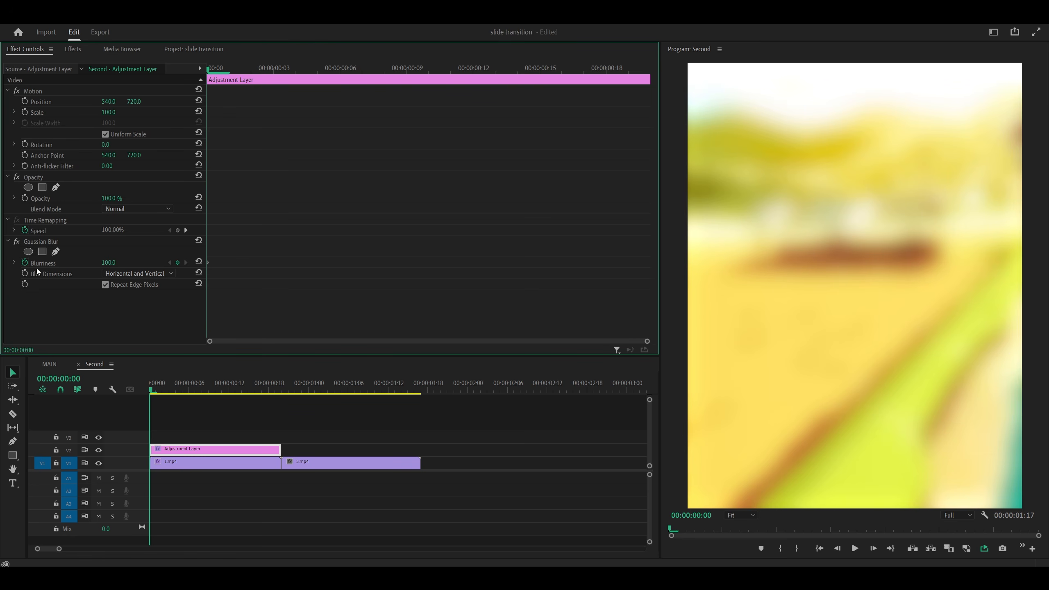
# Try the Horizontal and Vertical blur dimensions and settle on Horizontal for the Gaussian Blur.
pyautogui.click(120, 274)
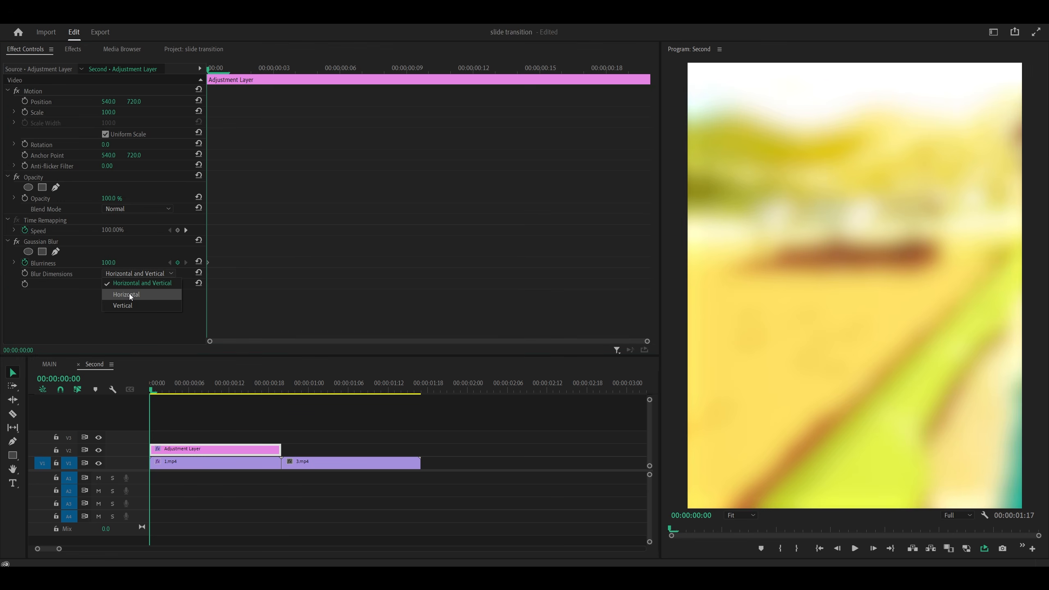
pyautogui.click(130, 294)
pyautogui.click(123, 273)
pyautogui.click(126, 304)
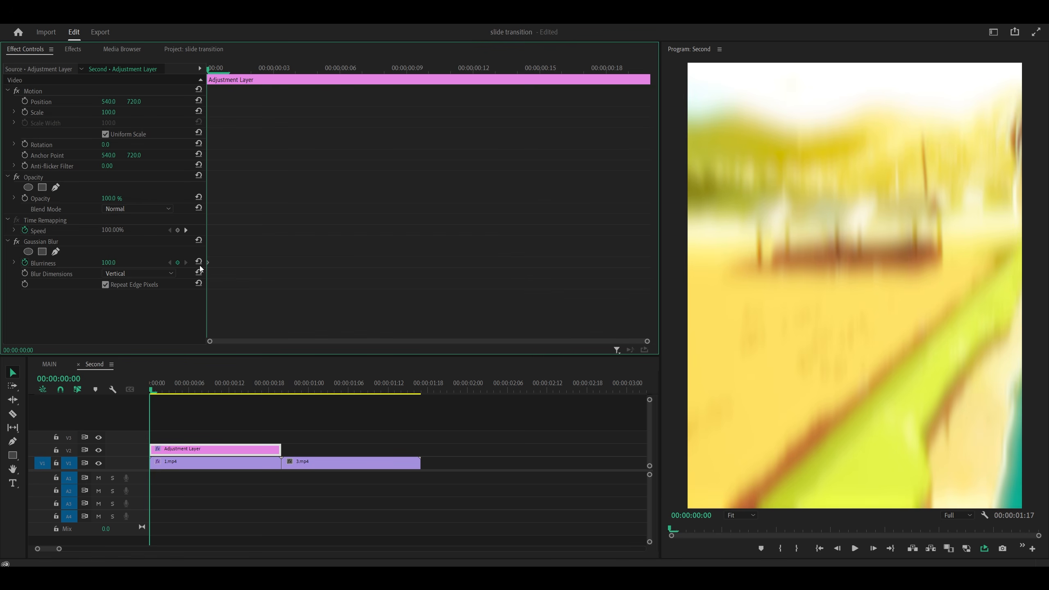
pyautogui.scroll(1, 165, 272)
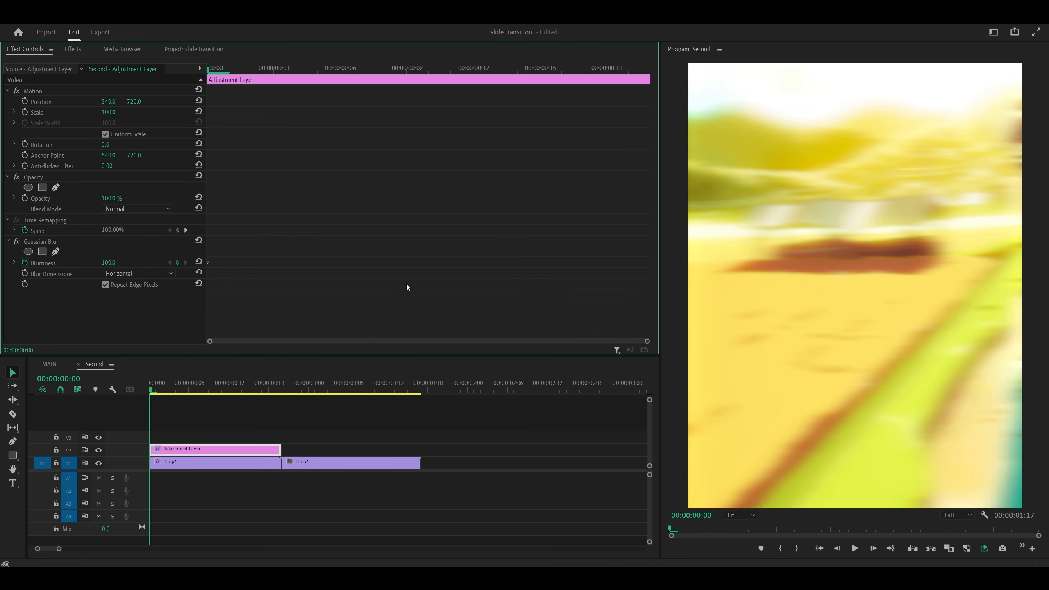
# Set Blurriness to 0 at 00:00:00:06 and check the fade from the clip's start.
pyautogui.press('space')
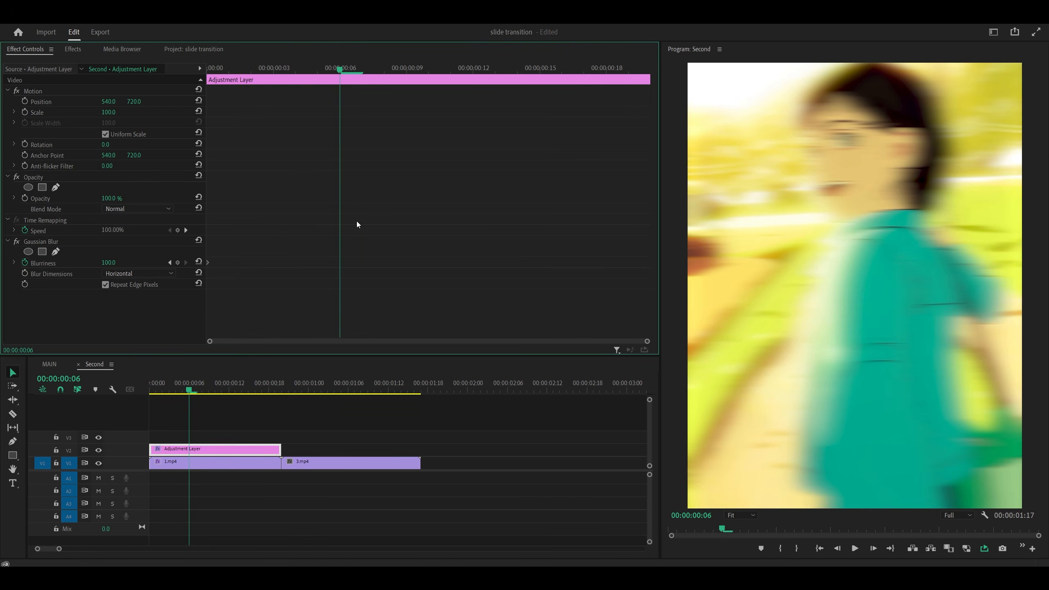
pyautogui.click(106, 262)
pyautogui.write('0')
pyautogui.press('Return')
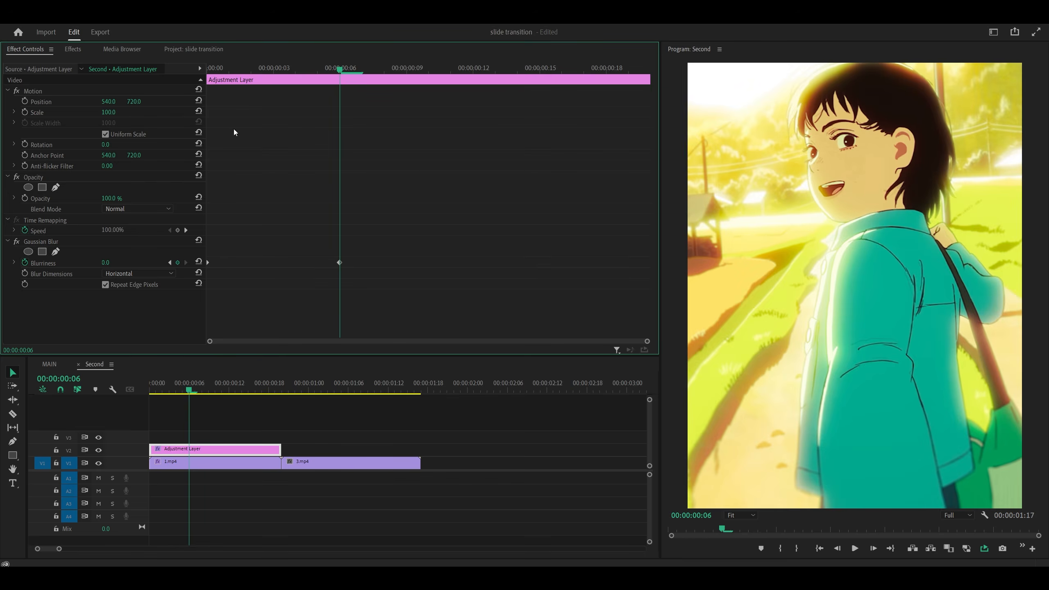
pyautogui.click(216, 69)
pyautogui.click(340, 67)
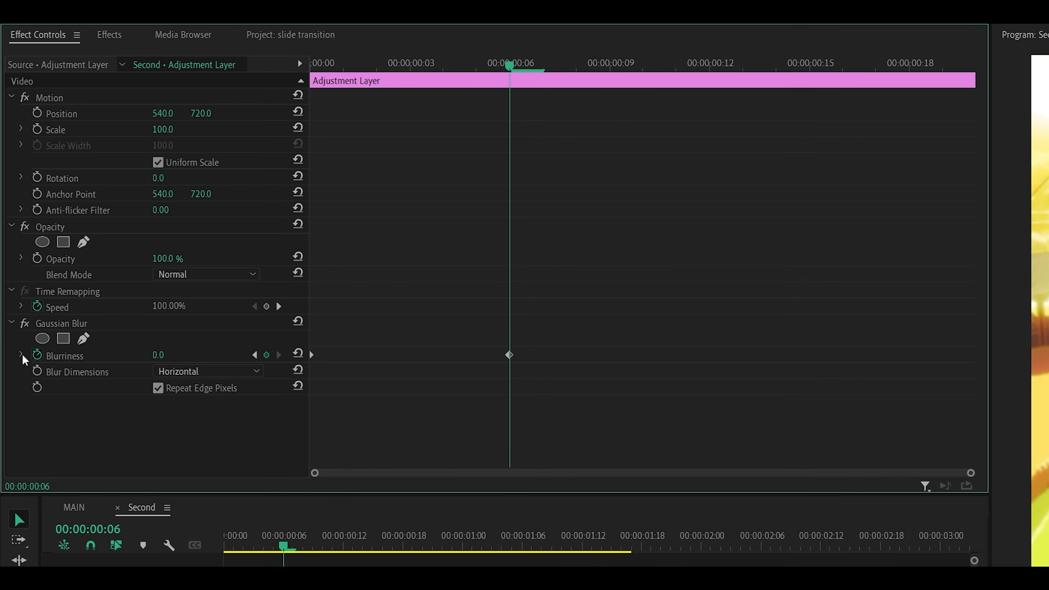
# Stretch the incoming velocity handle of the 00:00:00:06 Blurriness keyframe back to the clip's start so the blur eases out.
pyautogui.click(14, 262)
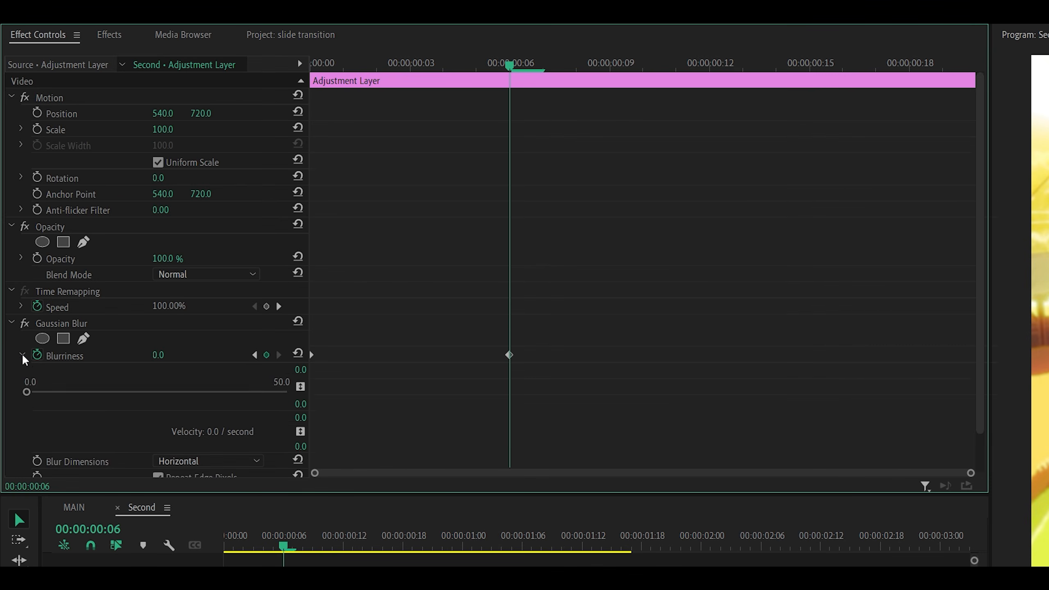
pyautogui.scroll(-2, 350, 238)
pyautogui.click(509, 313)
pyautogui.moveTo(411, 70); pyautogui.dragTo(281, 80)
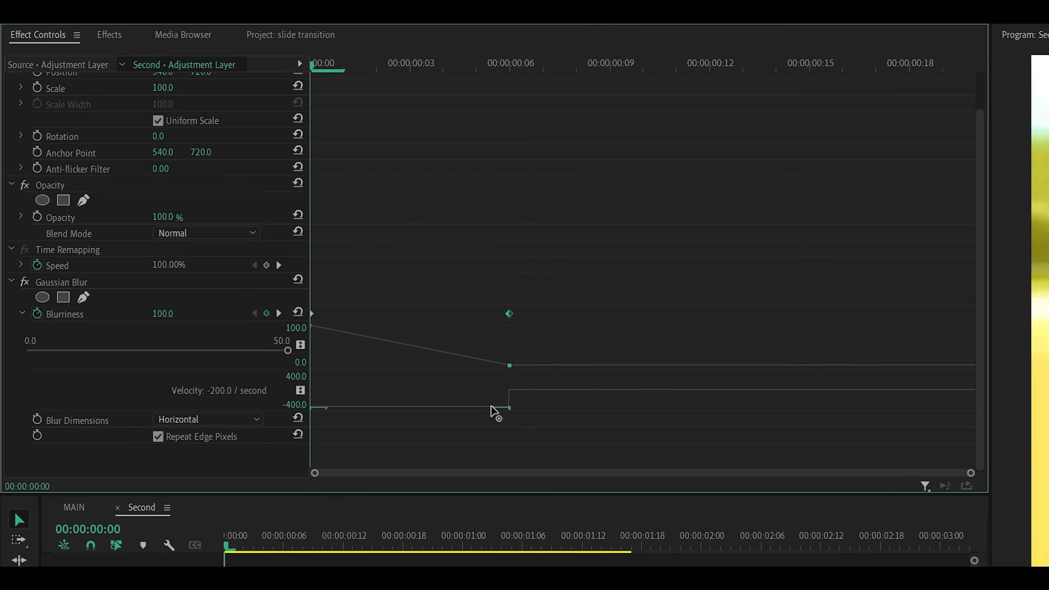
pyautogui.moveTo(492, 407); pyautogui.dragTo(301, 388)
pyautogui.click(486, 222)
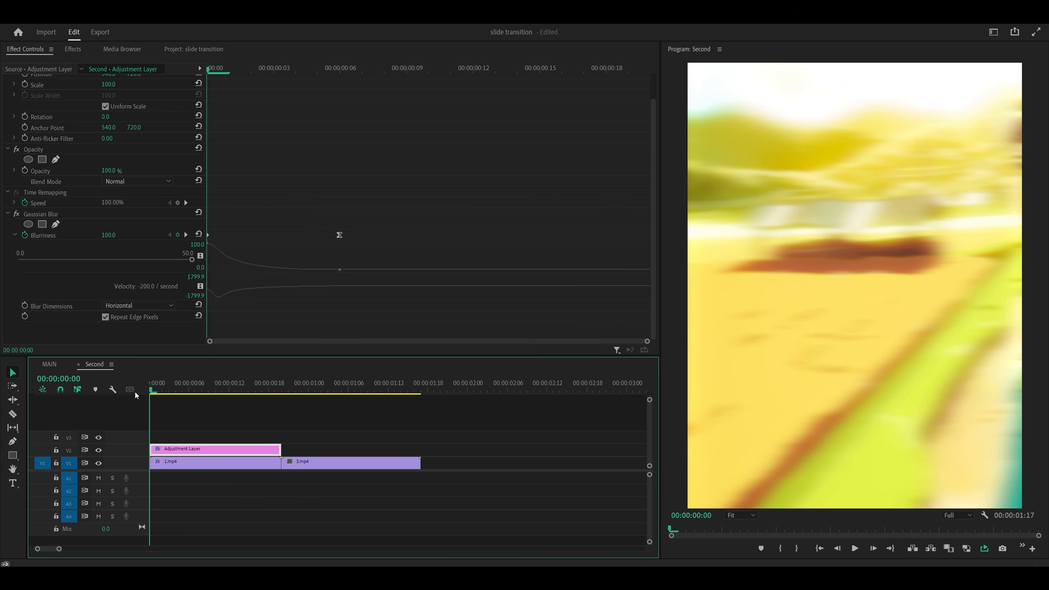
# Add a Blurriness keyframe at 00:00:00:19 near the end of the adjustment layer.
pyautogui.moveTo(226, 548); pyautogui.dragTo(289, 547)
pyautogui.moveTo(193, 393); pyautogui.dragTo(277, 395)
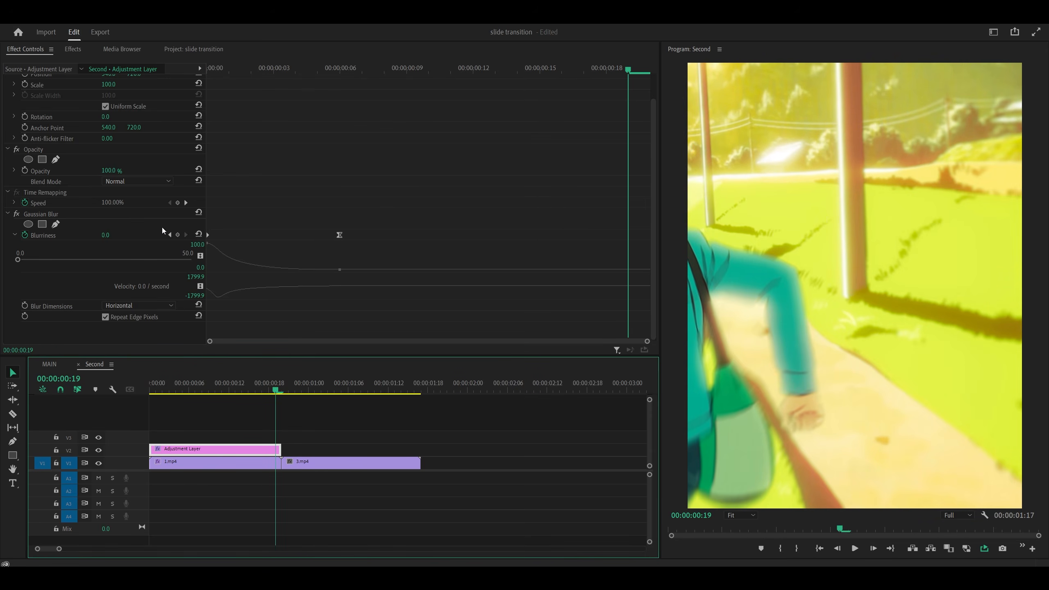
pyautogui.click(178, 236)
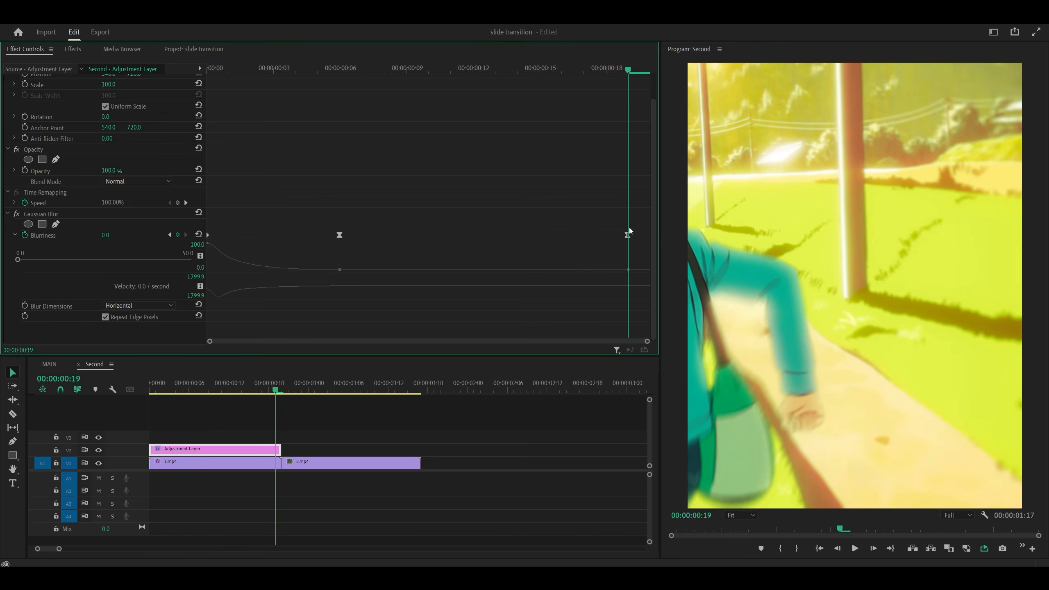
# Add a Blurriness keyframe at 00:00:00:13 and return to the last keyframe at 00:00:00:19.
pyautogui.press('Left')
pyautogui.press('Right')
pyautogui.press('Left')
pyautogui.press('Left')
pyautogui.press('Left')
pyautogui.press('Left')
pyautogui.press('Left')
pyautogui.press('Left')
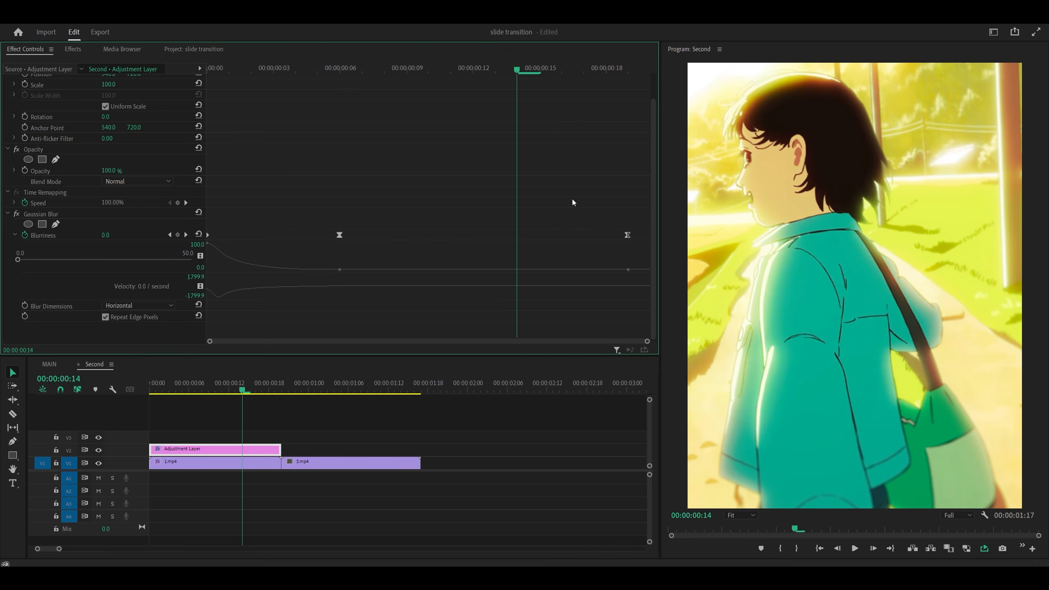
pyautogui.click(178, 235)
pyautogui.click(494, 235)
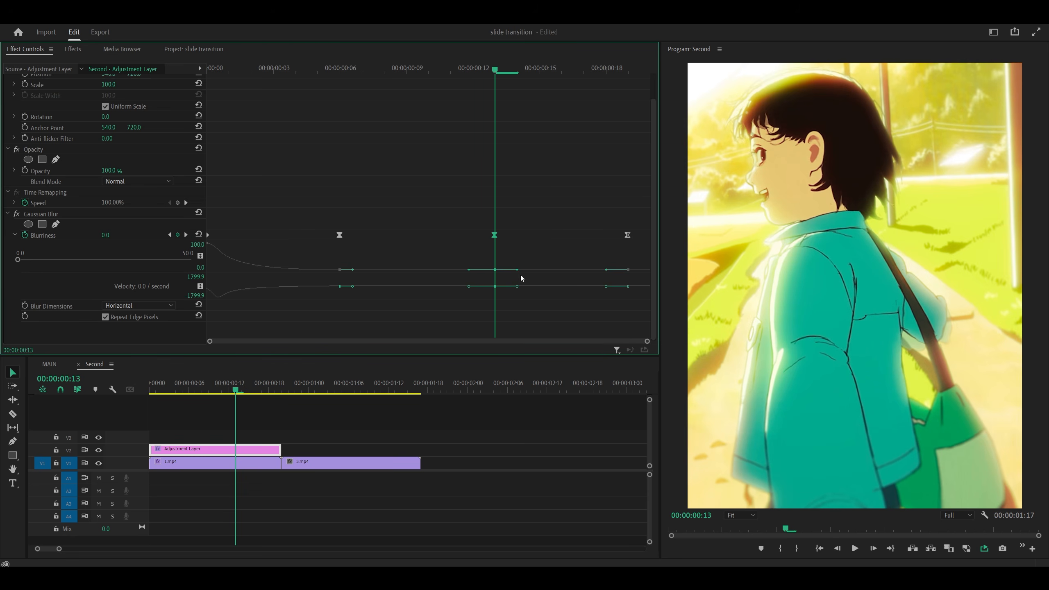
pyautogui.click(633, 66)
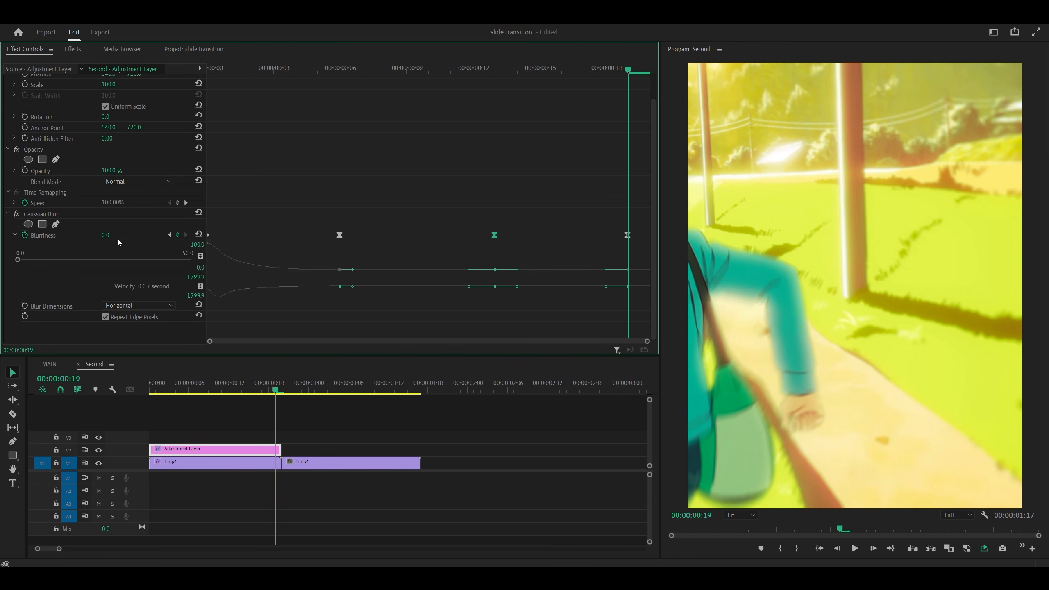
# Set Blurriness to 100 at the last keyframe, 00:00:00:19.
pyautogui.click(105, 235)
pyautogui.write('100')
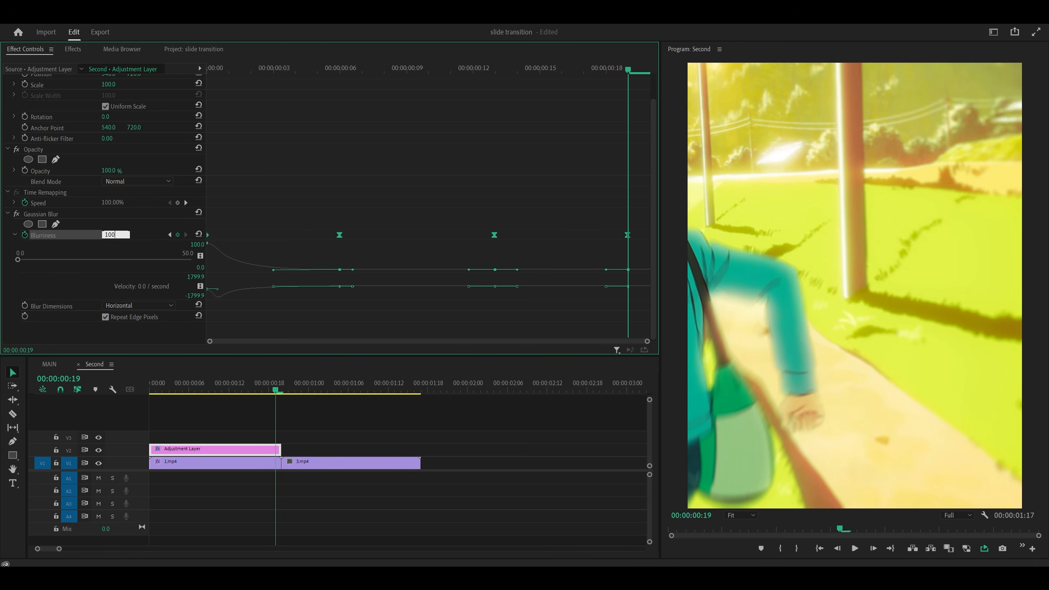
pyautogui.press('Return')
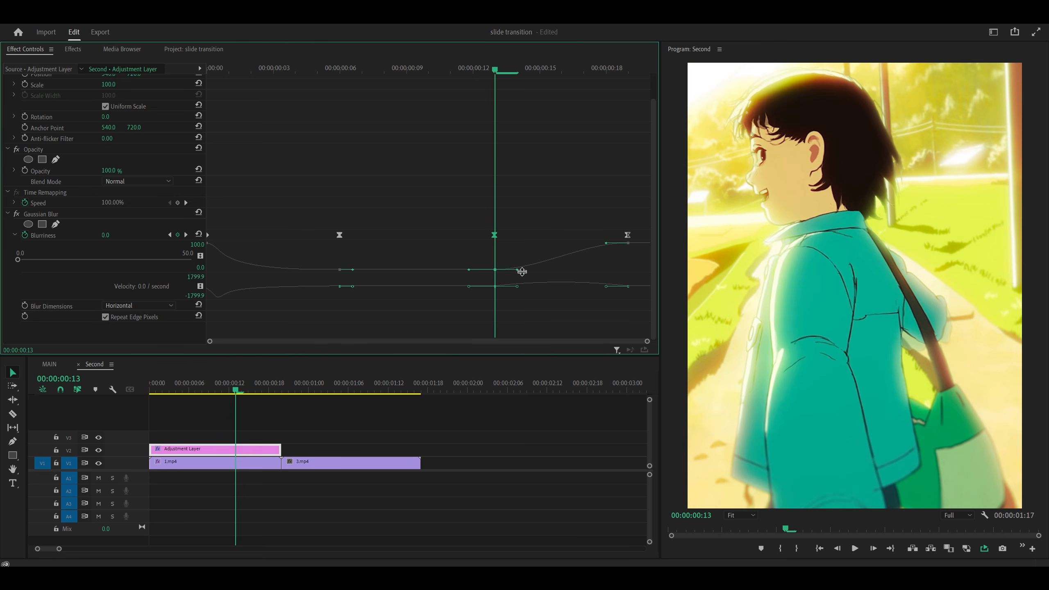
# Stretch the outgoing value handle of the 00:00:00:13 Blurriness keyframe close to the last keyframe and check the blur build-up.
pyautogui.moveTo(518, 269); pyautogui.dragTo(593, 271)
pyautogui.click(569, 307)
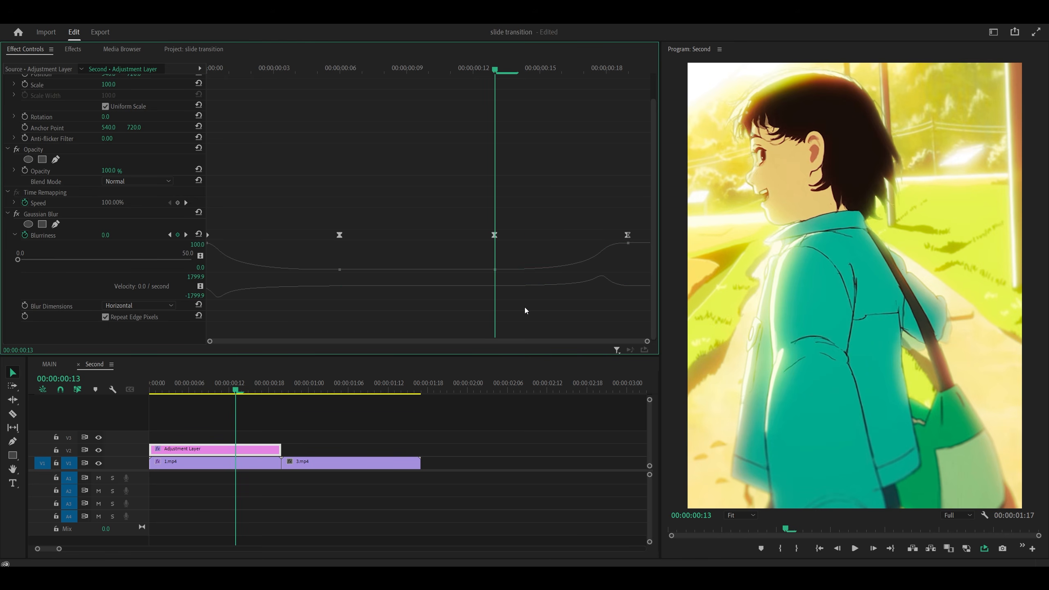
pyautogui.moveTo(522, 71); pyautogui.dragTo(601, 85)
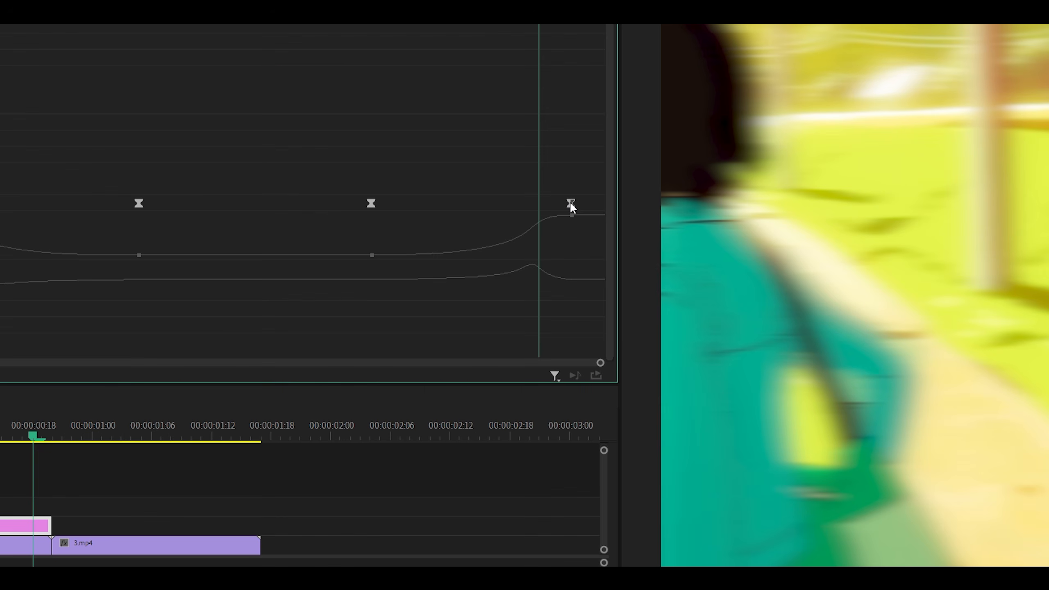
# Change the last Blurriness keyframe's interpolation to Linear and return to the start of the sequence.
pyautogui.rightClick(570, 202)
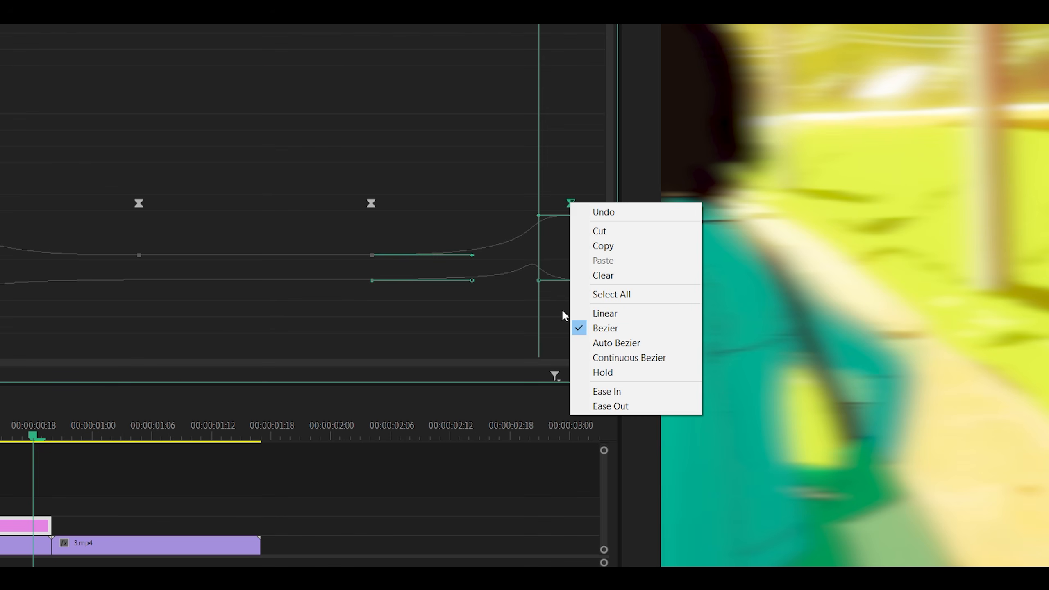
pyautogui.click(601, 314)
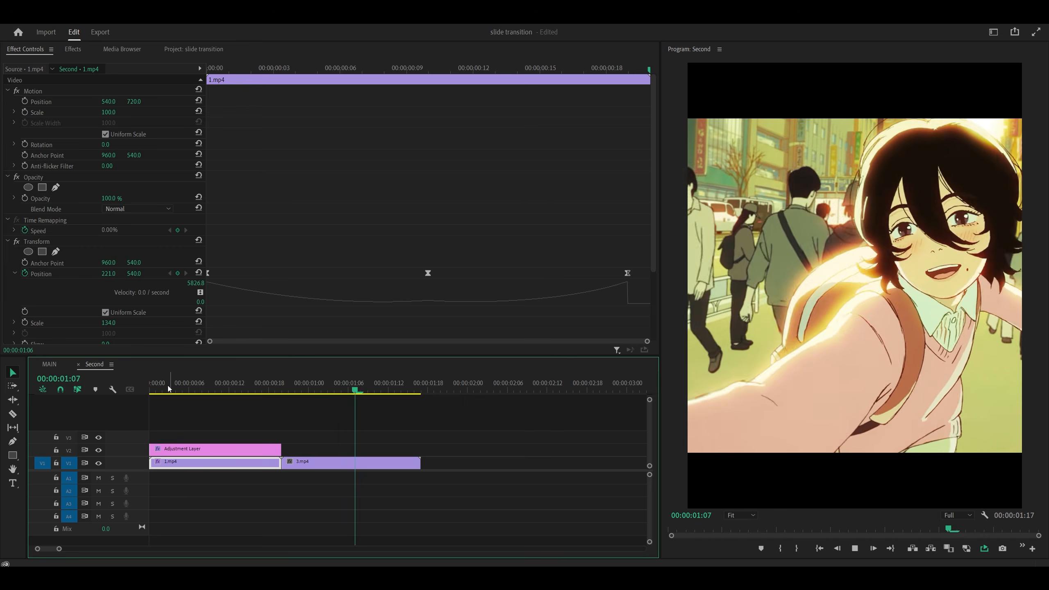
pyautogui.click(162, 389)
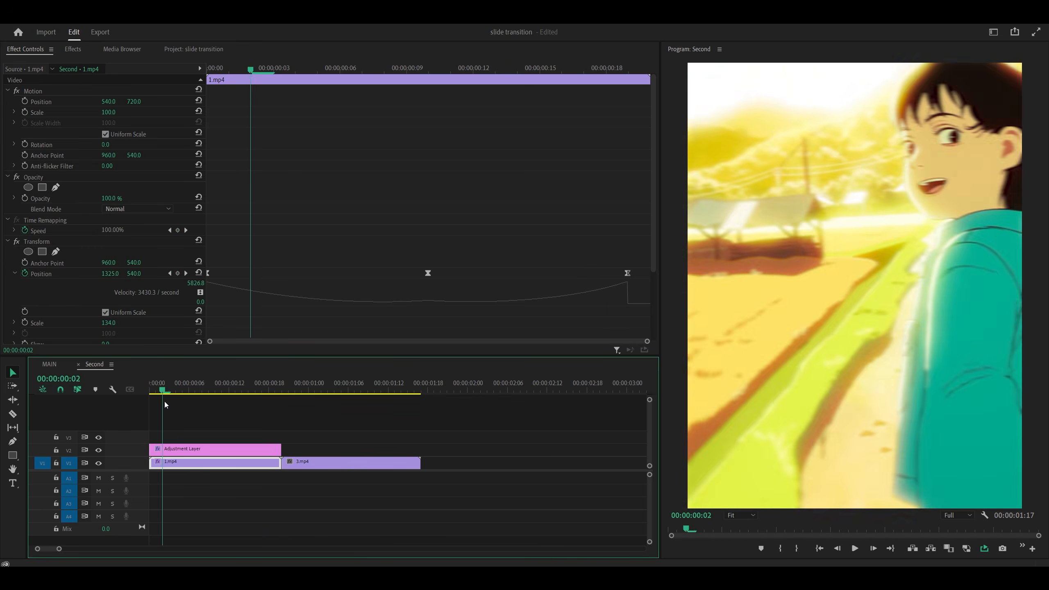
pyautogui.press('Home')
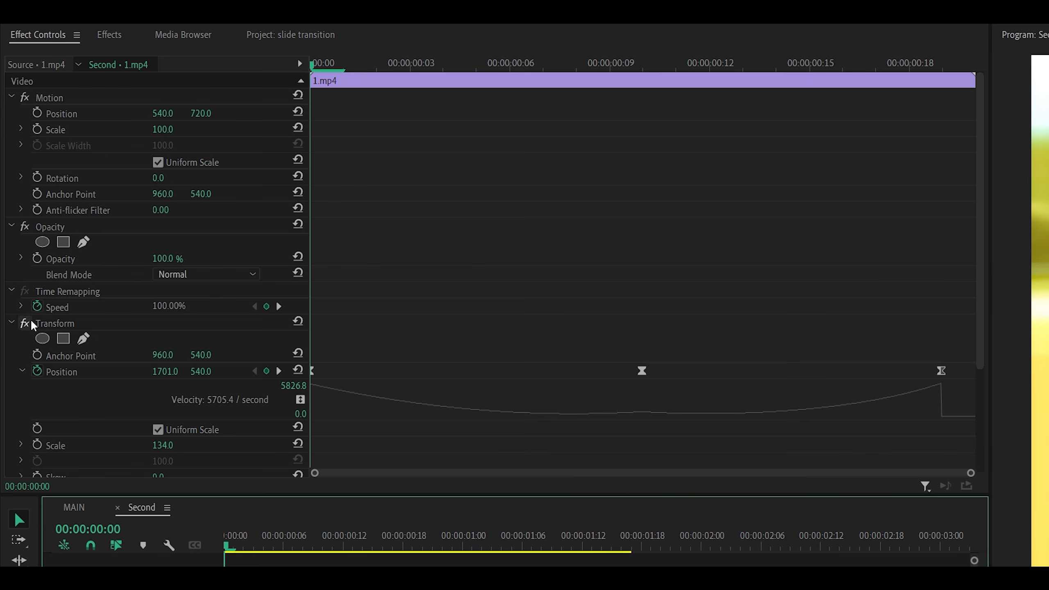
# Copy the Transform effect with its keyframes from 1.mp4 and paste it onto 3.mp4.
pyautogui.click(11, 322)
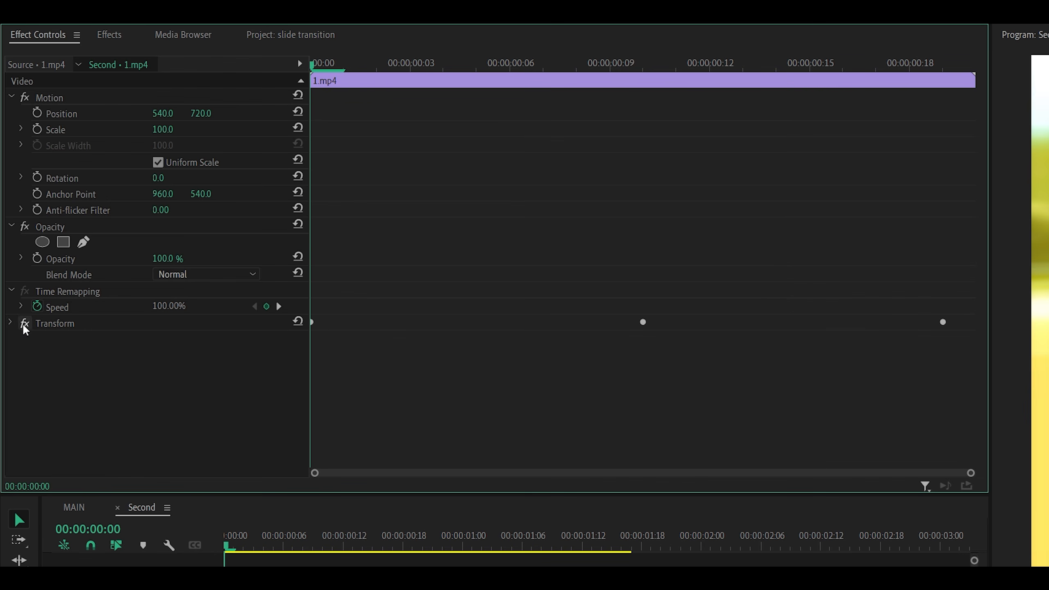
pyautogui.click(60, 323)
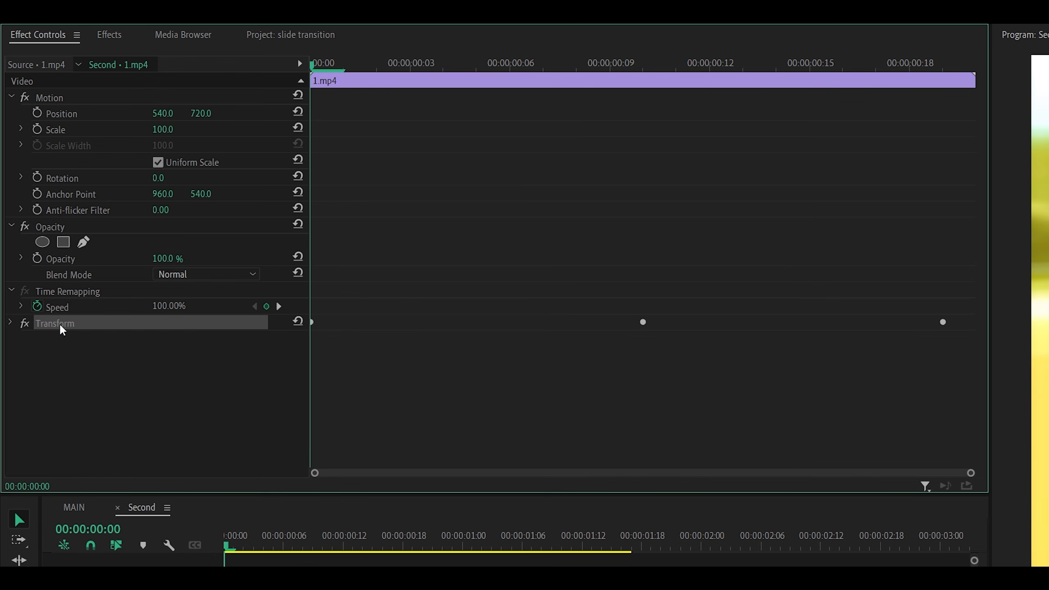
pyautogui.rightClick(59, 323)
pyautogui.click(97, 402)
pyautogui.click(438, 533)
pyautogui.click(522, 390)
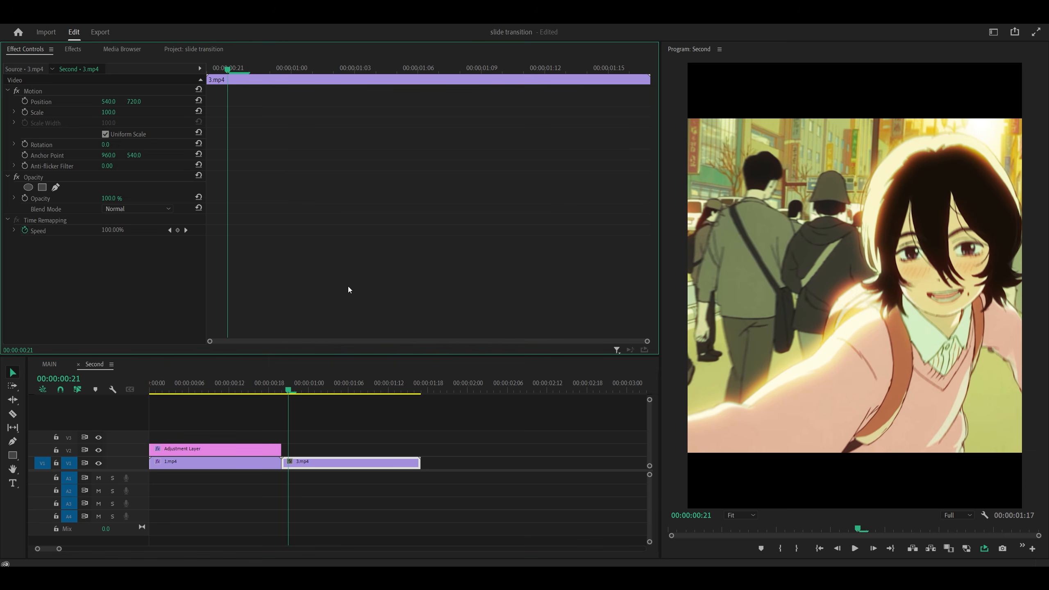
pyautogui.rightClick(331, 209)
pyautogui.click(367, 249)
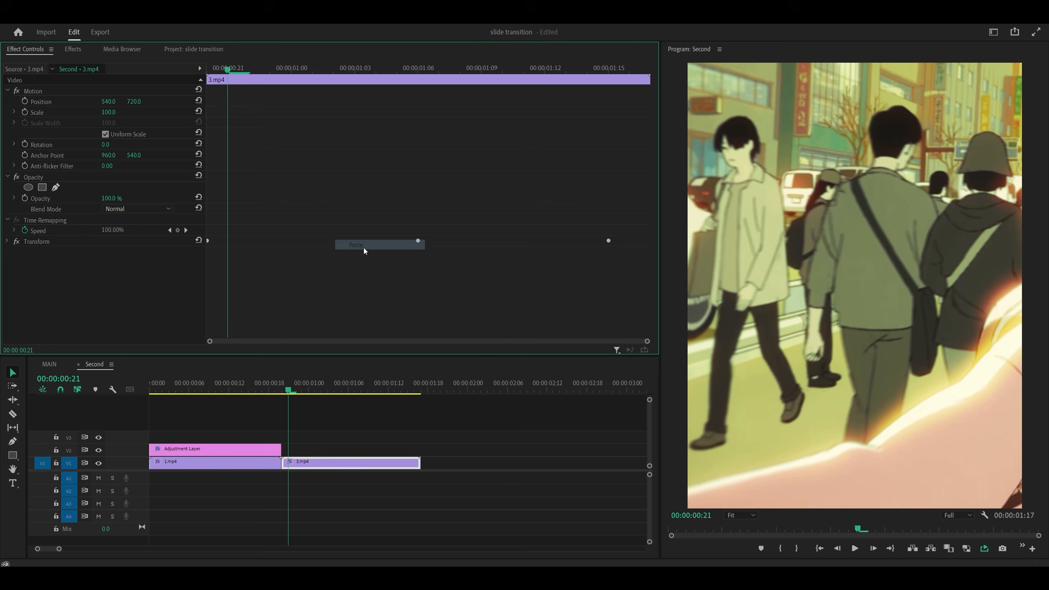
# Move the last Transform Position keyframe of 3.mp4 to 00:00:01:16 and preview the movement.
pyautogui.click(7, 242)
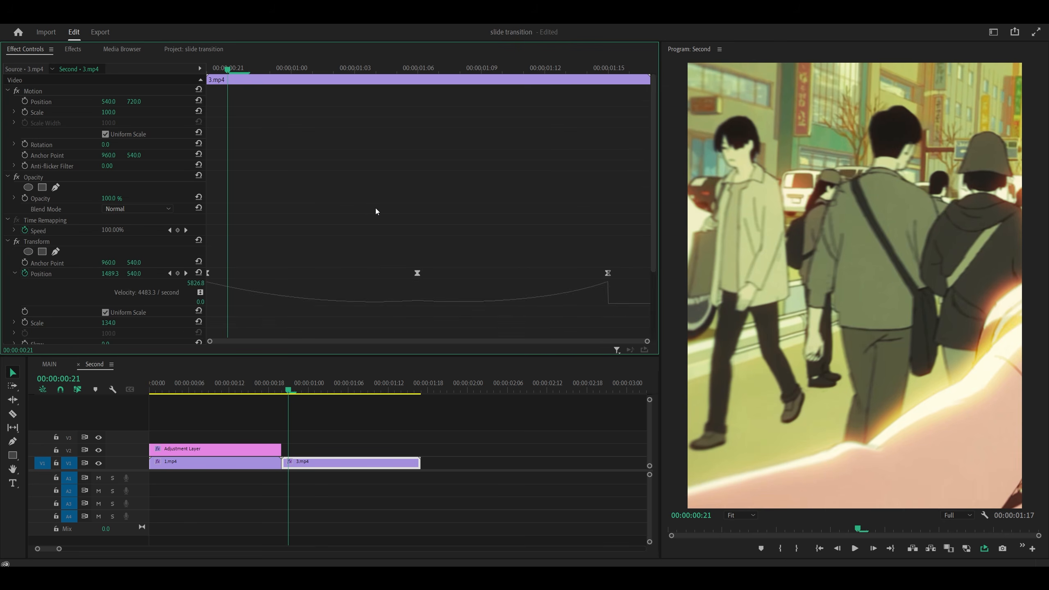
pyautogui.scroll(-3, 376, 209)
pyautogui.moveTo(319, 390); pyautogui.dragTo(418, 391)
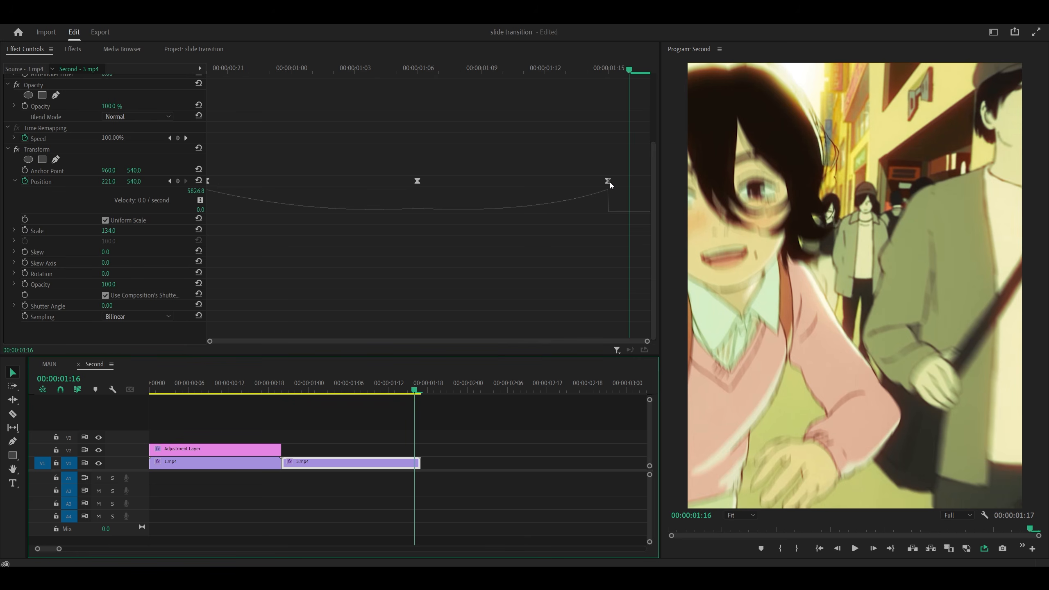
pyautogui.moveTo(609, 181); pyautogui.dragTo(629, 183)
pyautogui.moveTo(440, 73); pyautogui.dragTo(241, 77)
pyautogui.press('space')
pyautogui.click(226, 65)
pyautogui.press('space')
# Decrease the horizontal Transform Position of 3.mp4 at the middle keyframe, 00:00:01:06, and play the clip from its start.
pyautogui.click(407, 68)
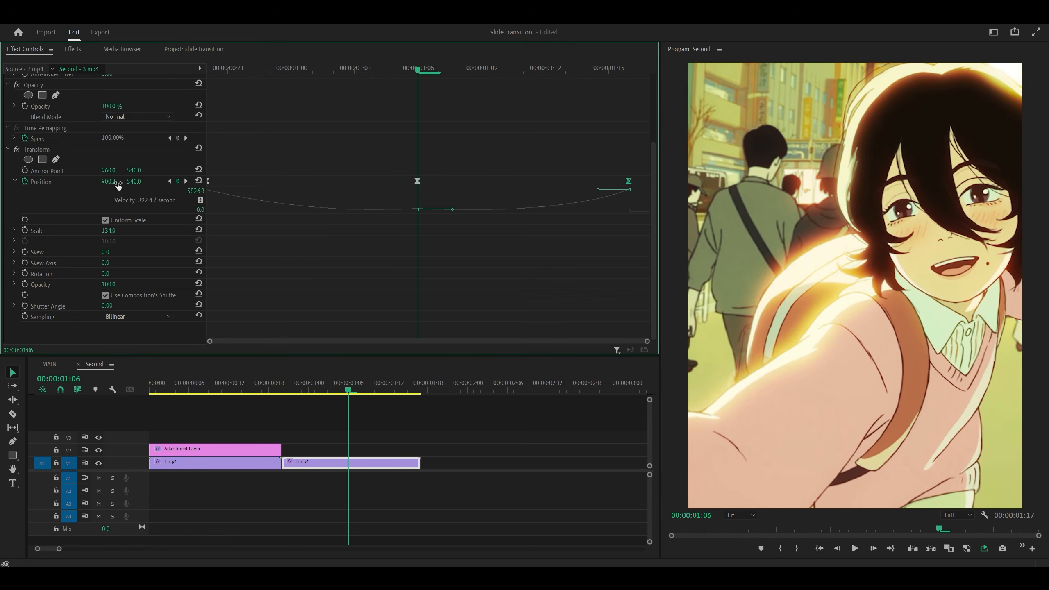
pyautogui.moveTo(109, 182); pyautogui.dragTo(38, 182)
pyautogui.click(417, 95)
pyautogui.moveTo(417, 71); pyautogui.dragTo(168, 94)
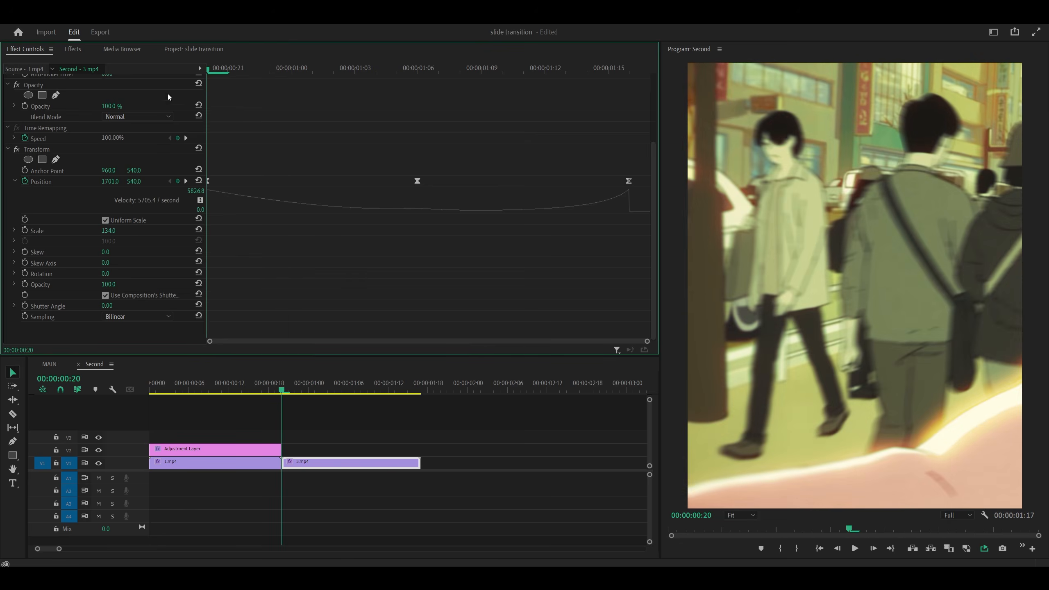
pyautogui.press('space')
pyautogui.press('space')
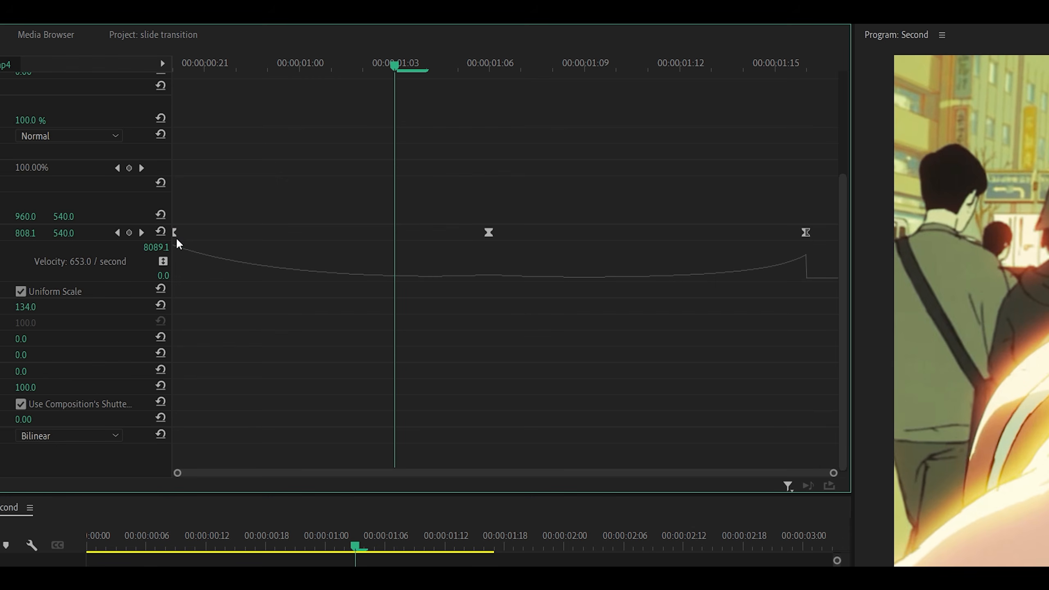
# Shift the first Position keyframe of 3.mp4 to 00:00:00:21 and slightly shorten its outgoing velocity handle.
pyautogui.moveTo(209, 182); pyautogui.dragTo(230, 182)
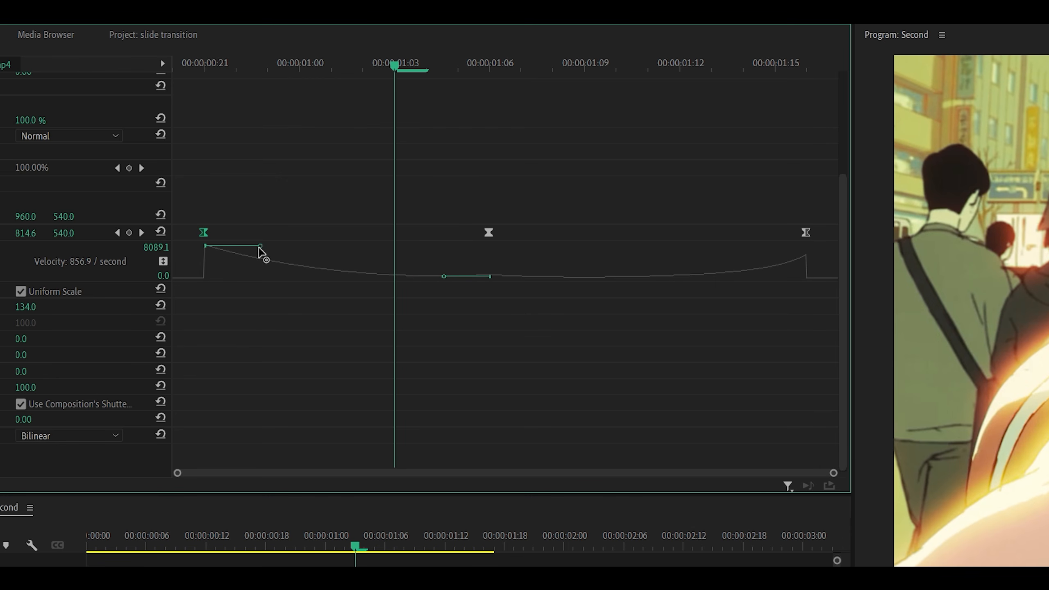
pyautogui.moveTo(258, 248); pyautogui.dragTo(251, 244)
pyautogui.click(328, 274)
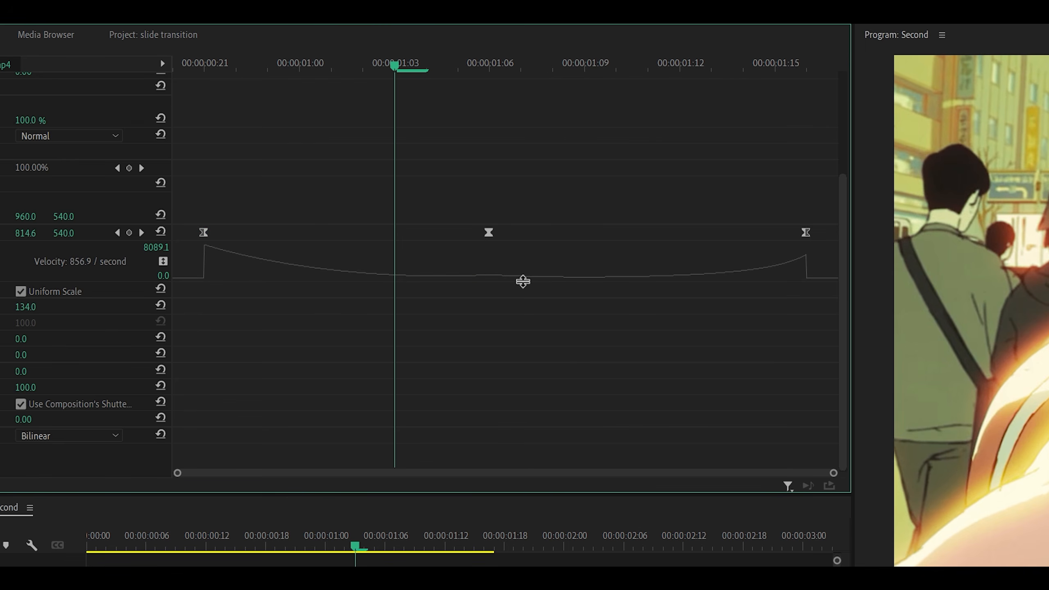
# Fine-tune the velocity handles of the middle Position keyframe at 00:00:01:06.
pyautogui.click(488, 234)
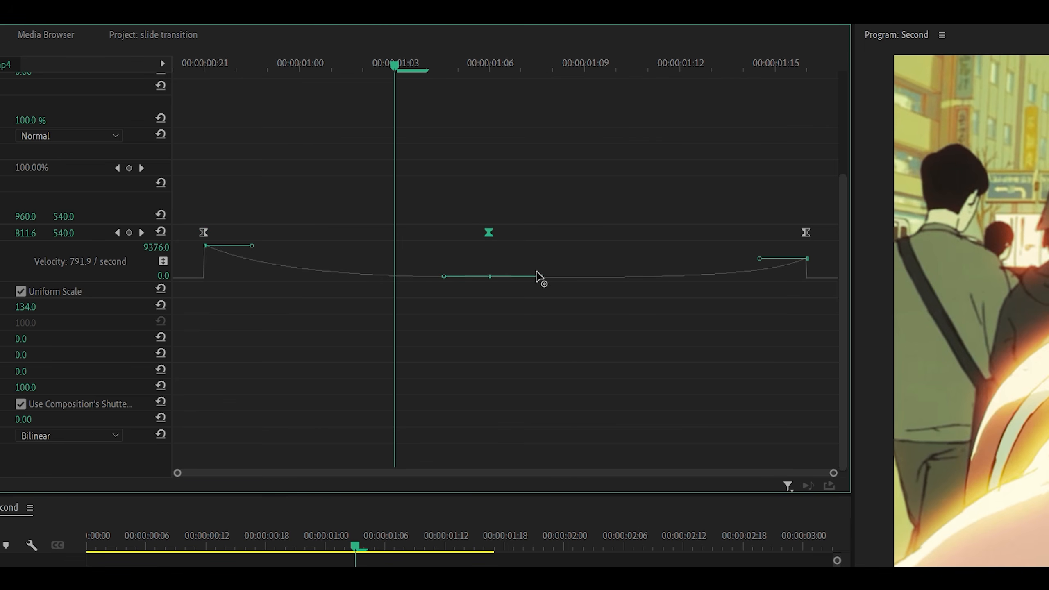
pyautogui.moveTo(443, 277); pyautogui.dragTo(442, 277)
pyautogui.click(451, 155)
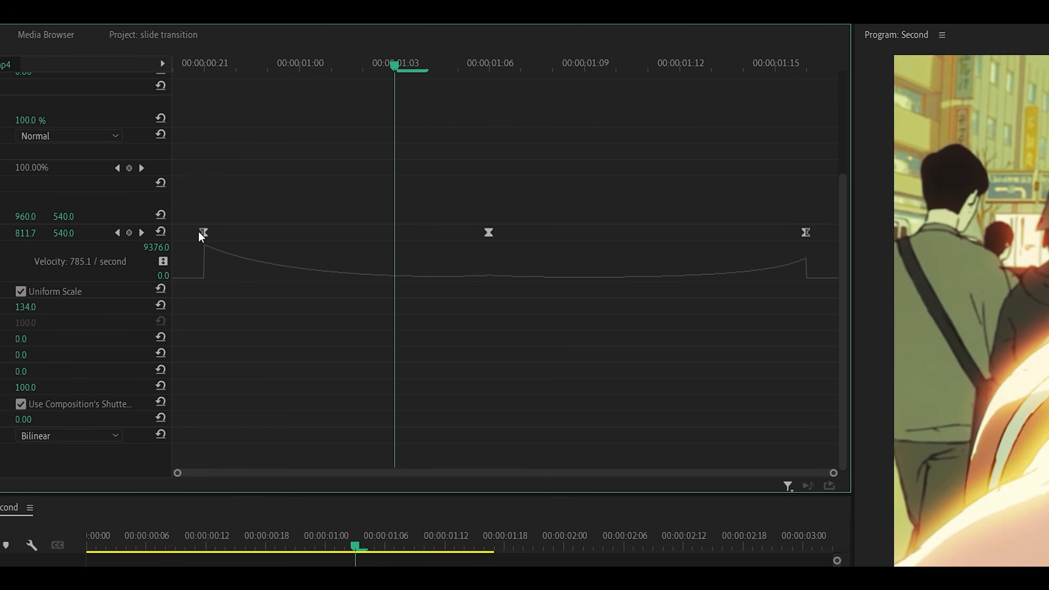
# Move the first Position keyframe back to the start of 3.mp4 and preview the slide.
pyautogui.moveTo(204, 232); pyautogui.dragTo(174, 233)
pyautogui.press('space')
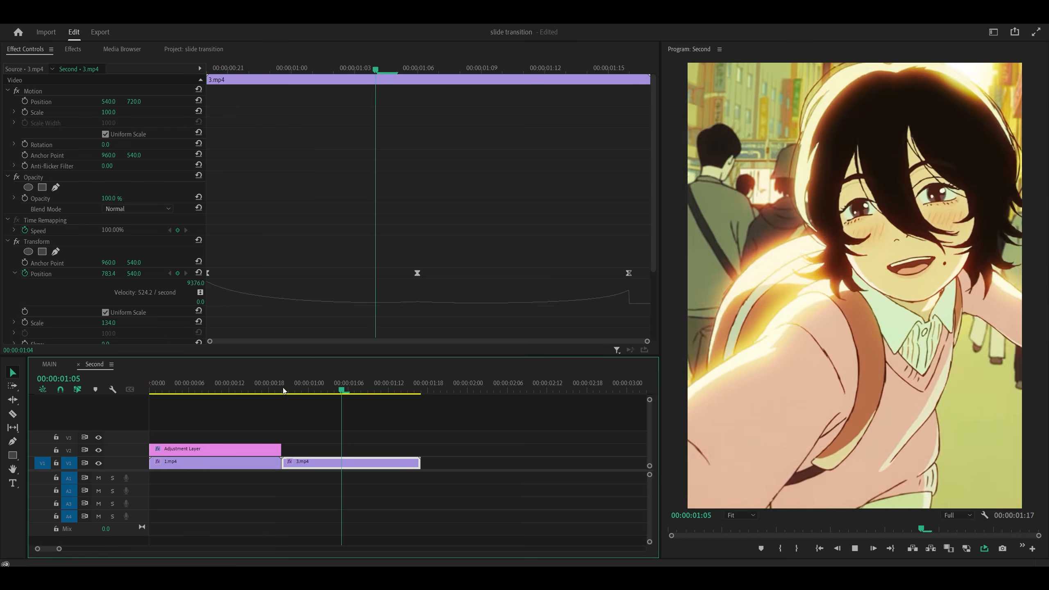
pyautogui.click(295, 390)
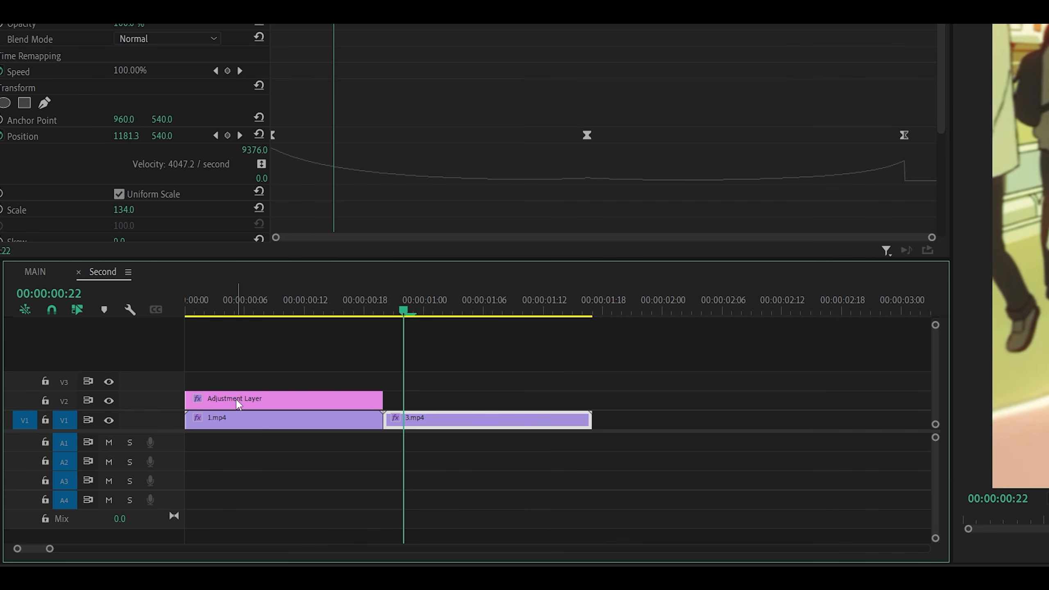
# Duplicate the blur adjustment layer above 3.mp4 and fit the copy and its last Blurriness keyframe to the clip's end.
pyautogui.click(239, 404)
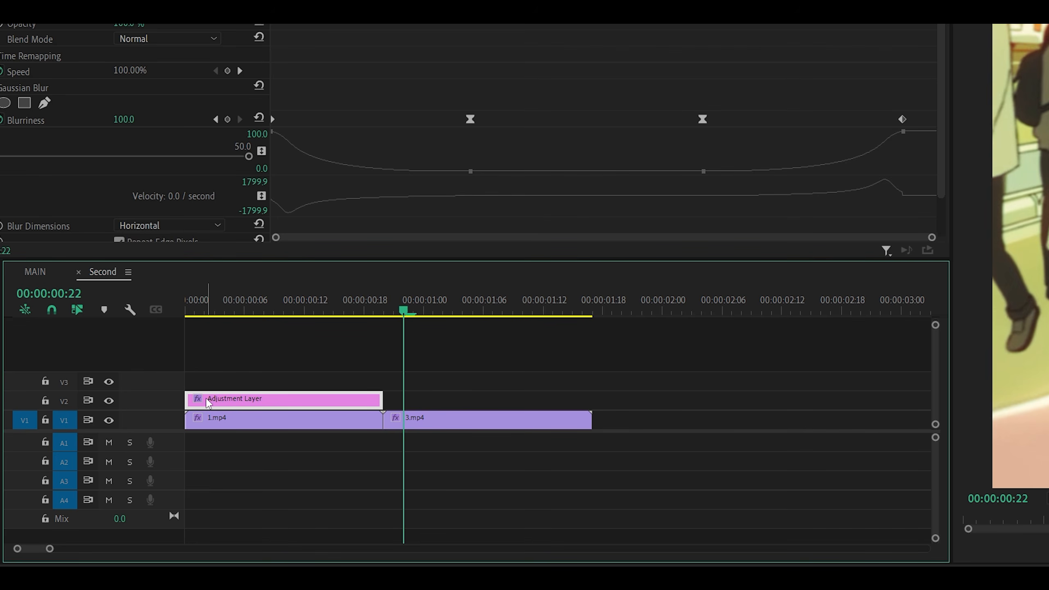
pyautogui.moveTo(206, 403); pyautogui.dragTo(401, 401)
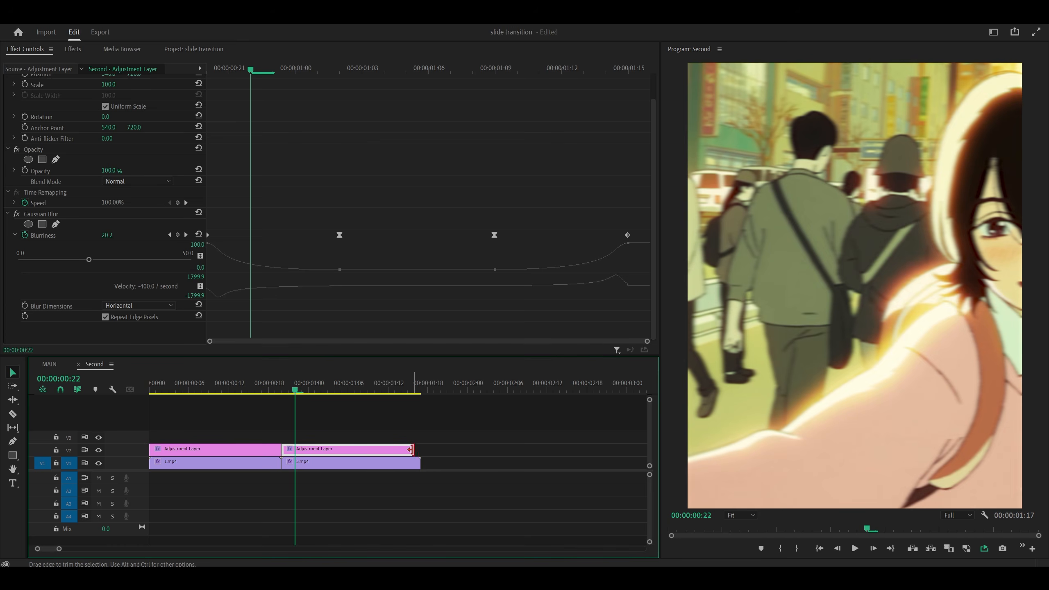
pyautogui.moveTo(410, 449); pyautogui.dragTo(420, 449)
pyautogui.moveTo(608, 237); pyautogui.dragTo(627, 234)
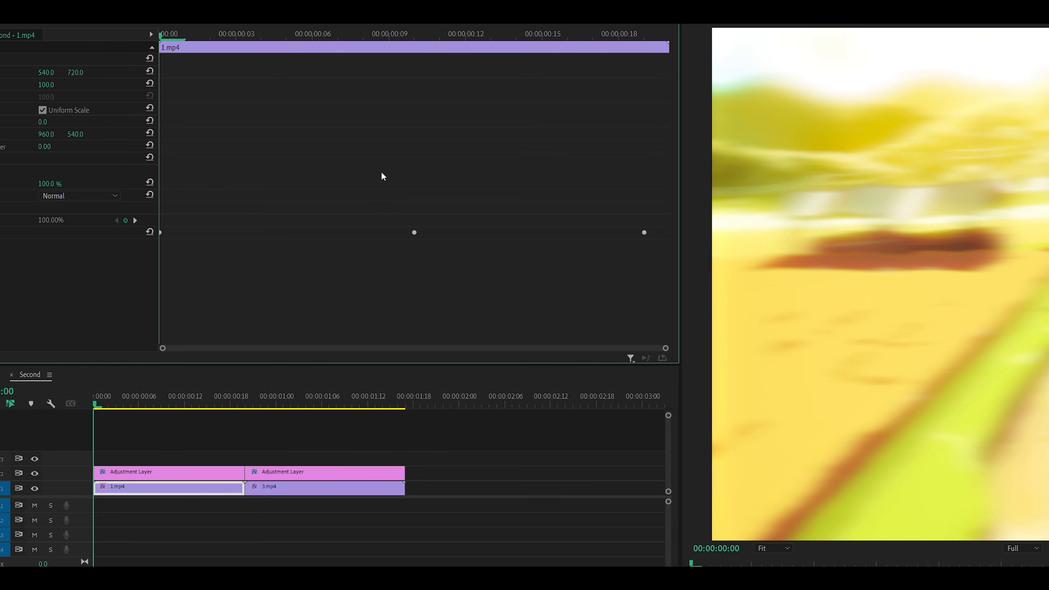
# Start saving the Transform effect of 1.mp4 as a preset and choose the type Anchor to In Point.
pyautogui.rightClick(1, 236)
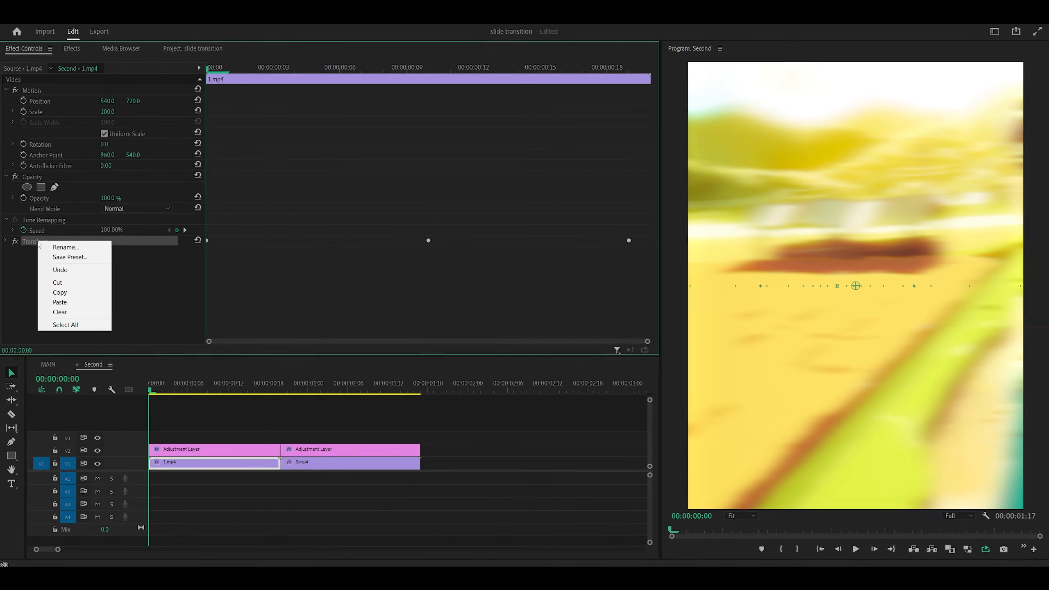
pyautogui.click(70, 257)
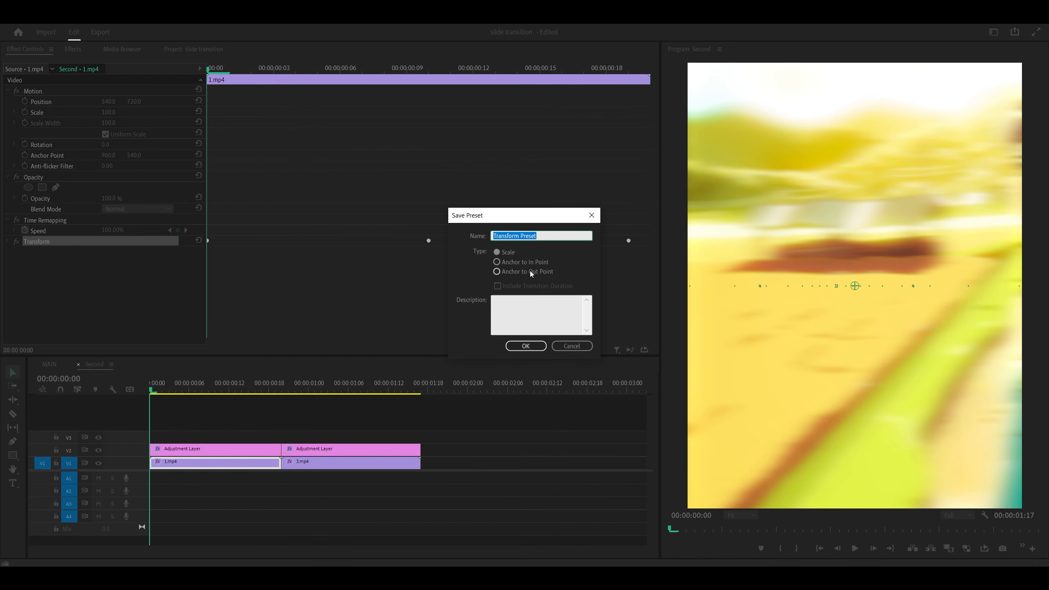
pyautogui.click(519, 263)
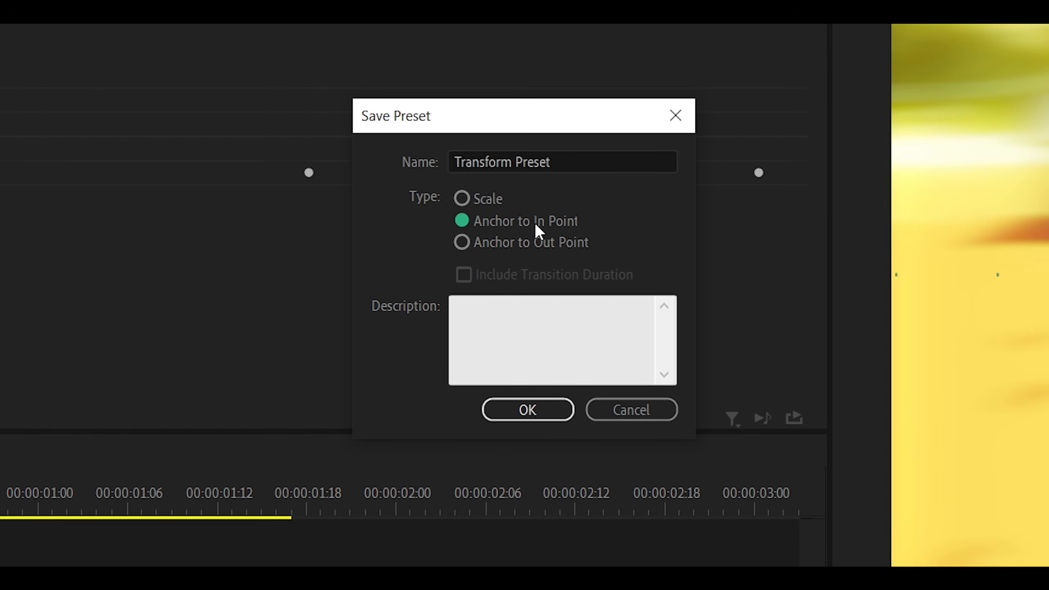
pyautogui.click(487, 203)
pyautogui.click(497, 225)
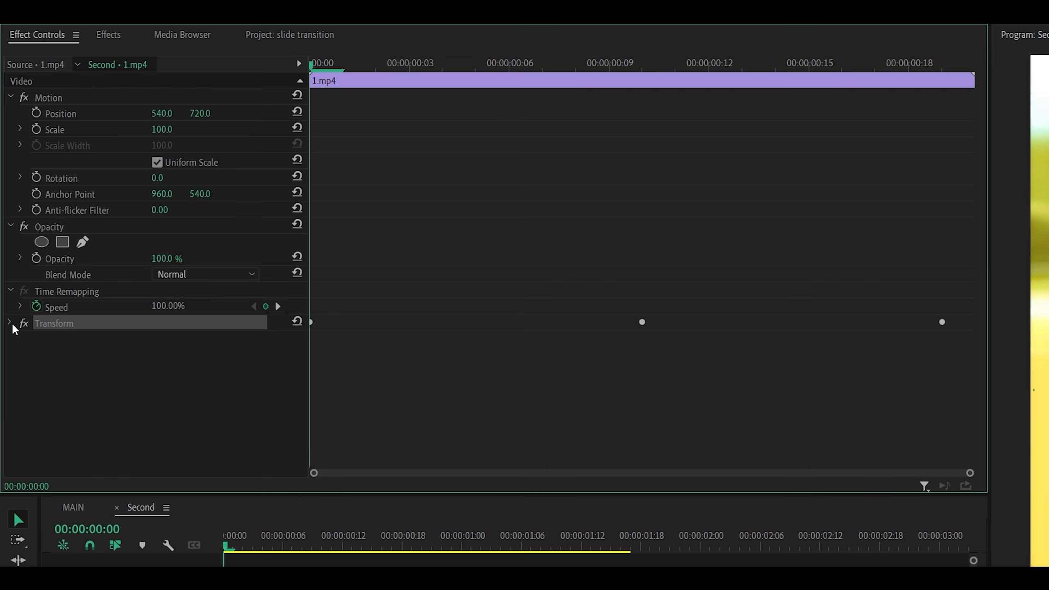
# Look over the Transform settings of 1.mp4 and play the sequence from its start.
pyautogui.click(9, 322)
pyautogui.scroll(-4, 604, 333)
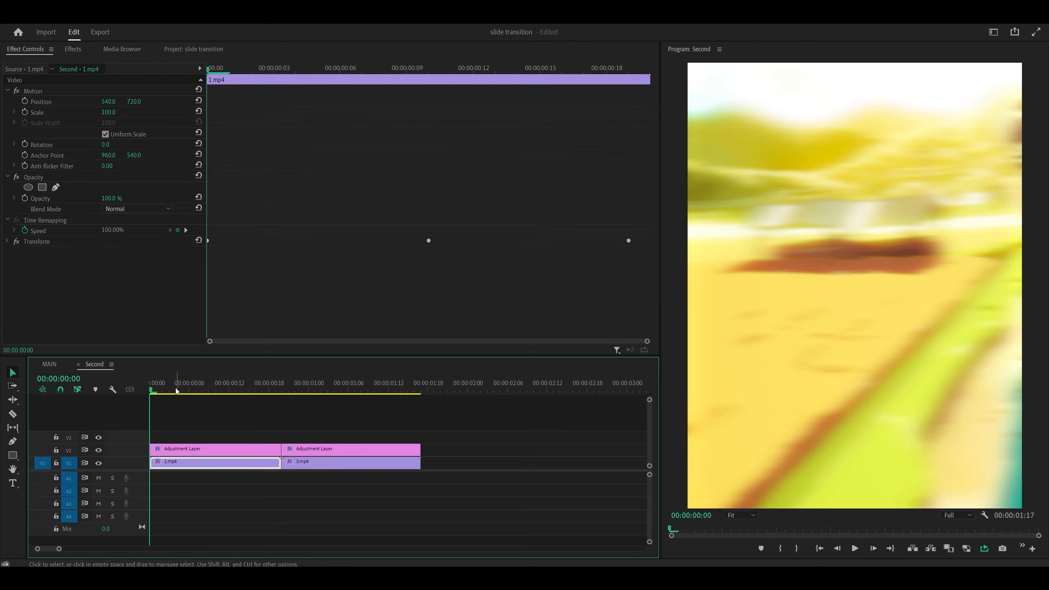
pyautogui.press('space')
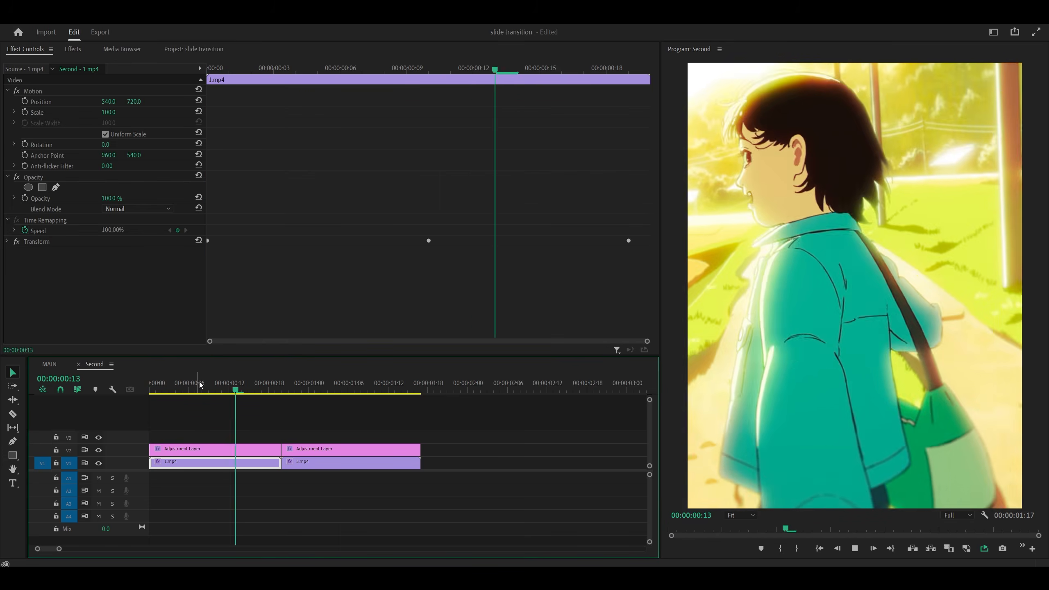